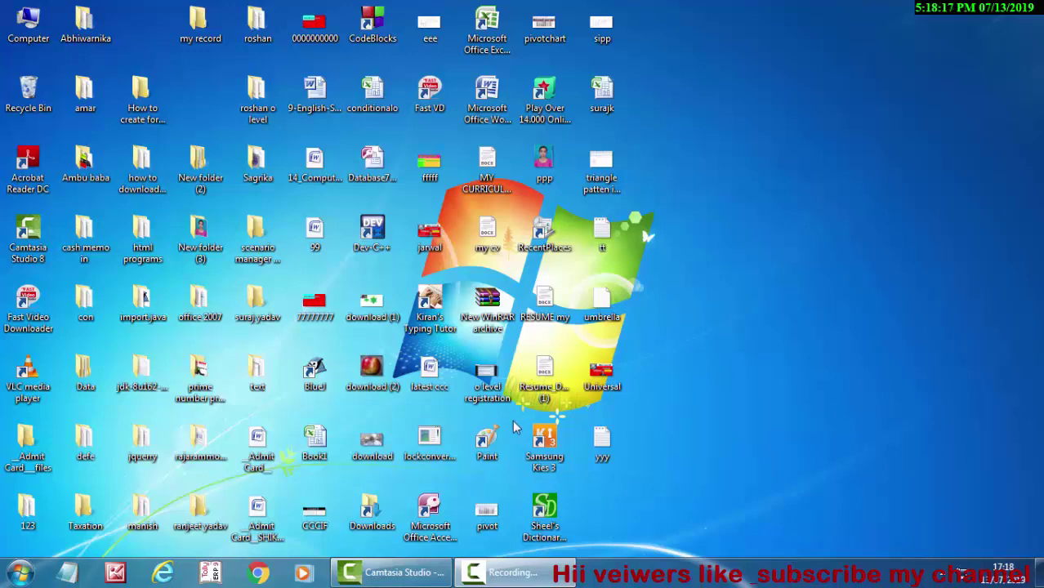
Launch Access 2007 and save a new blank database's table as 0876 in Design View.
click(446, 517)
double_click(445, 517)
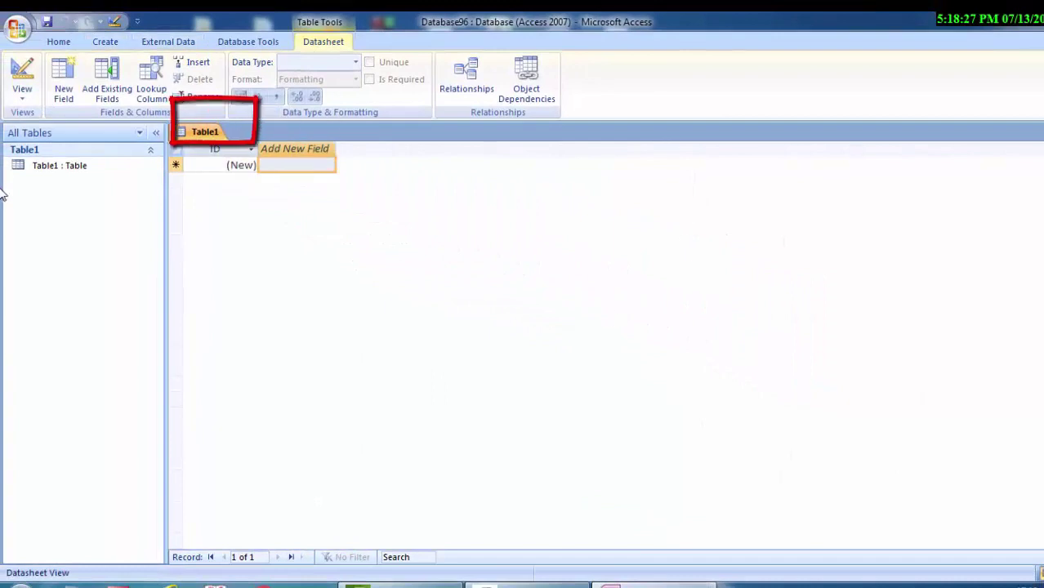
click(9, 98)
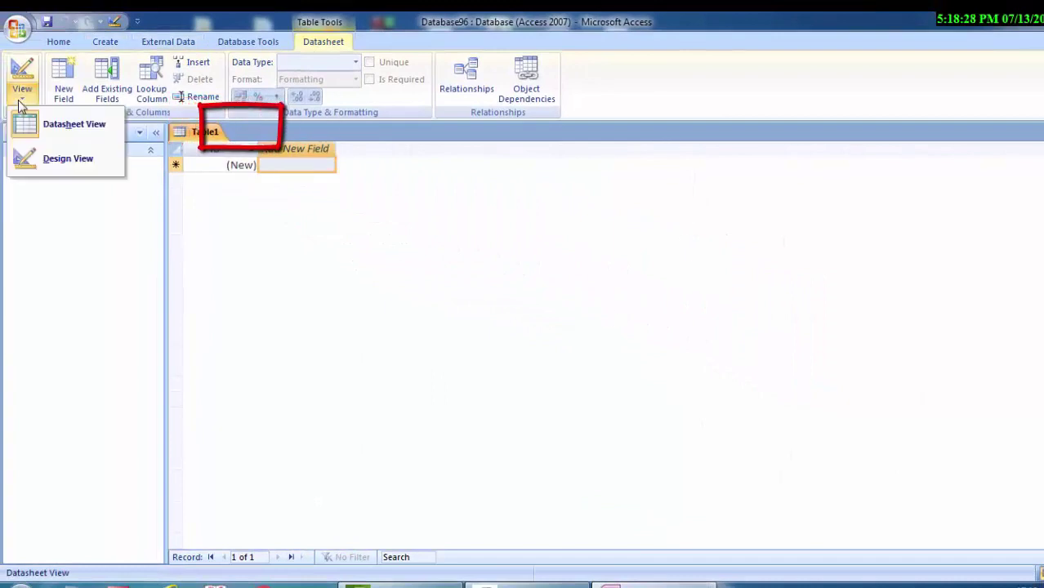
click(51, 161)
key(BackSpace)
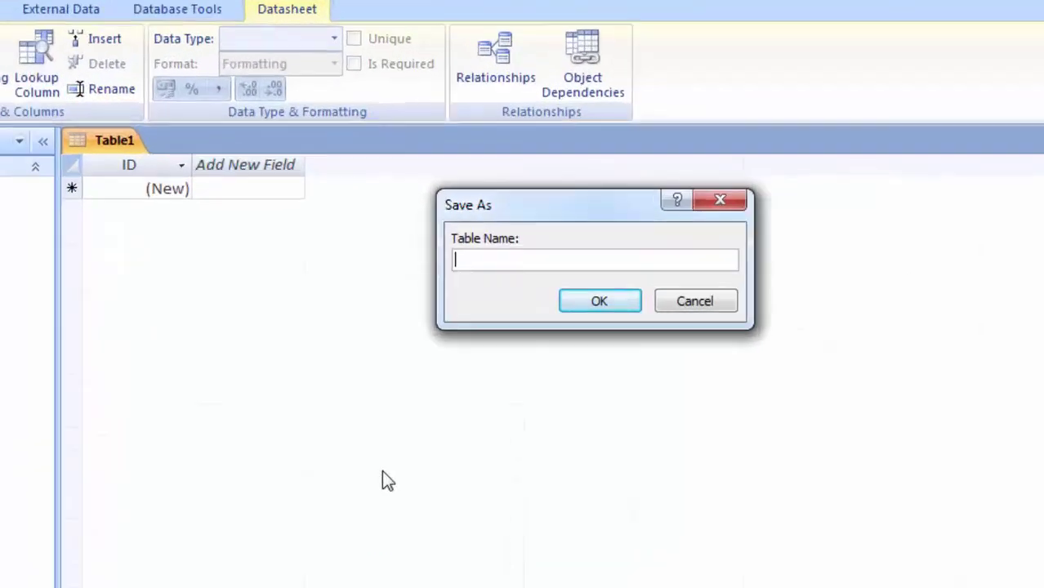
text(0876)
key(Return)
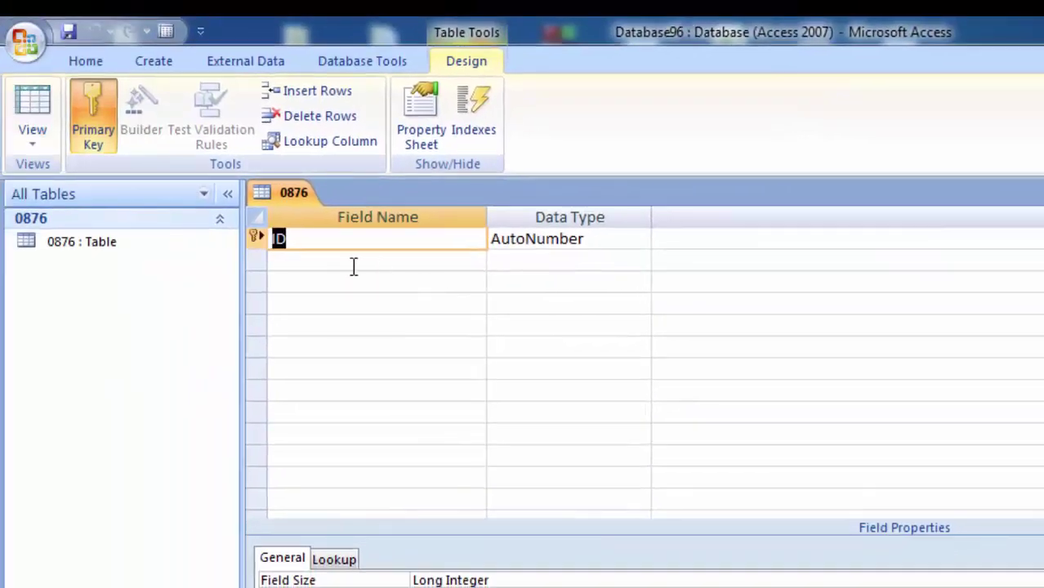
Rename the first field from ID to Product Id.
click(354, 262)
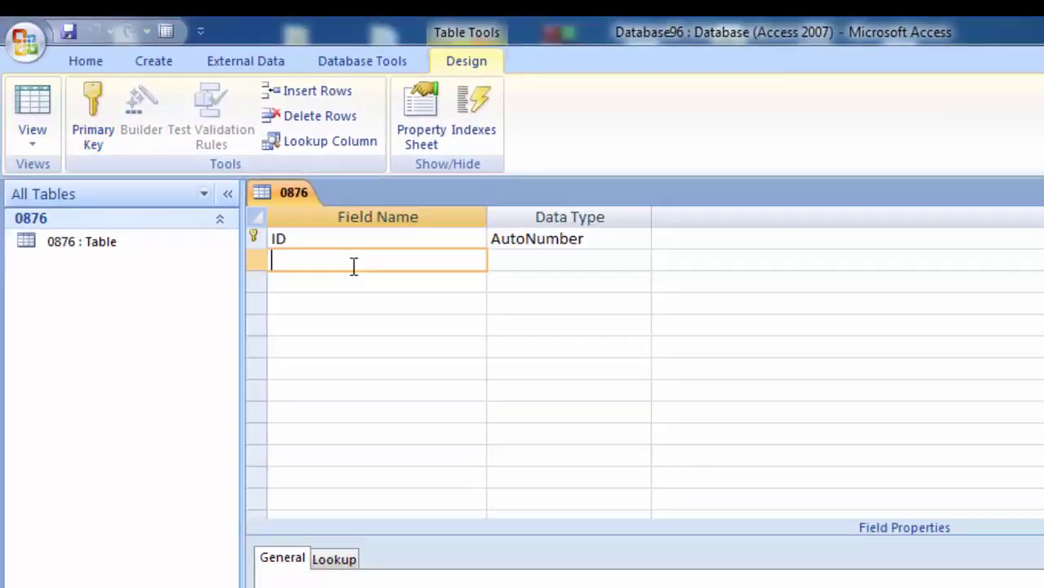
click(433, 237)
key(BackSpace)
key(BackSpace)
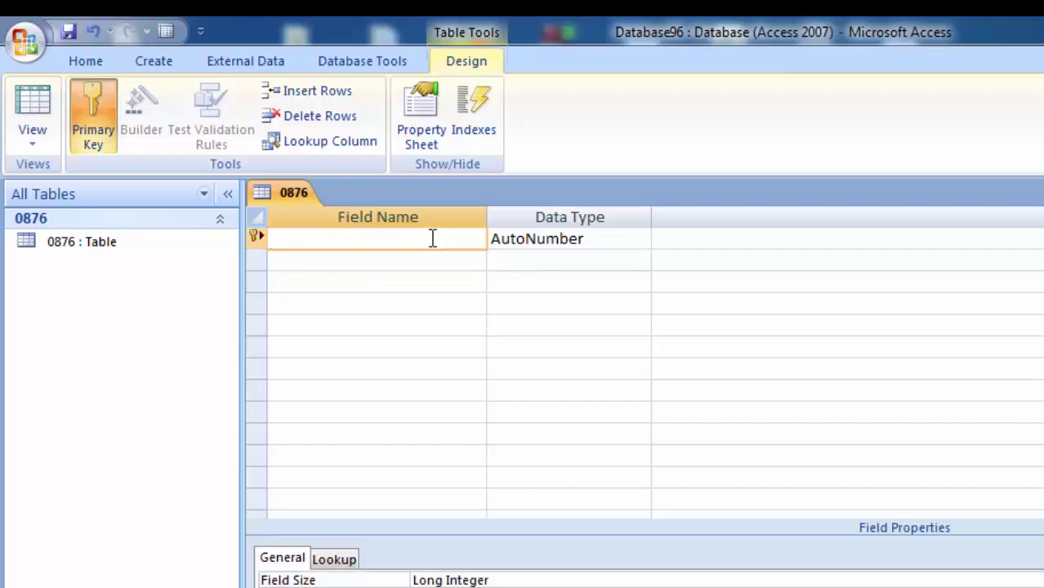
text(Pro)
text(duct)
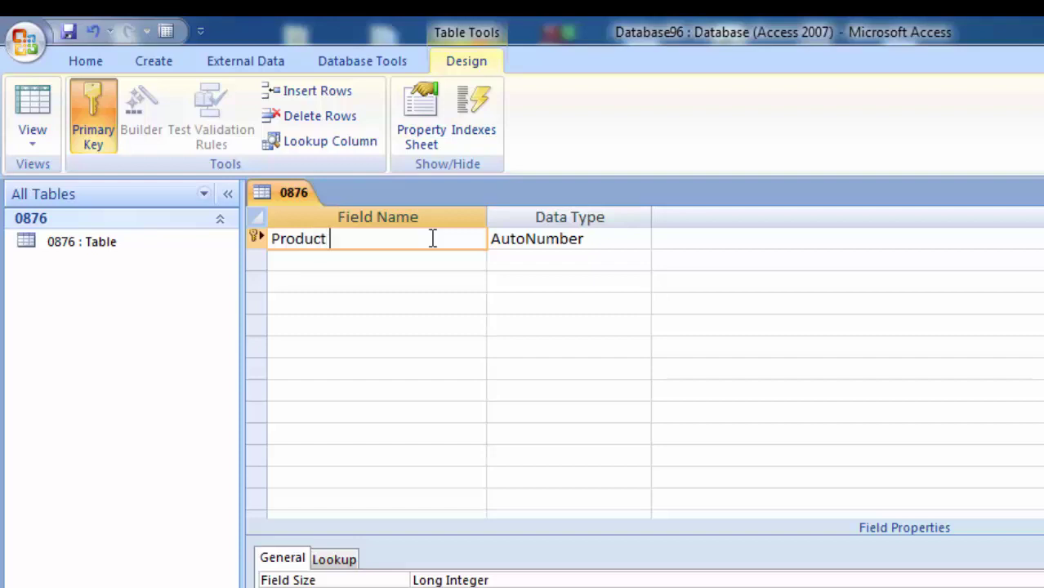
text( Id)
click(433, 273)
Enter Employee Name as the second field name.
click(436, 245)
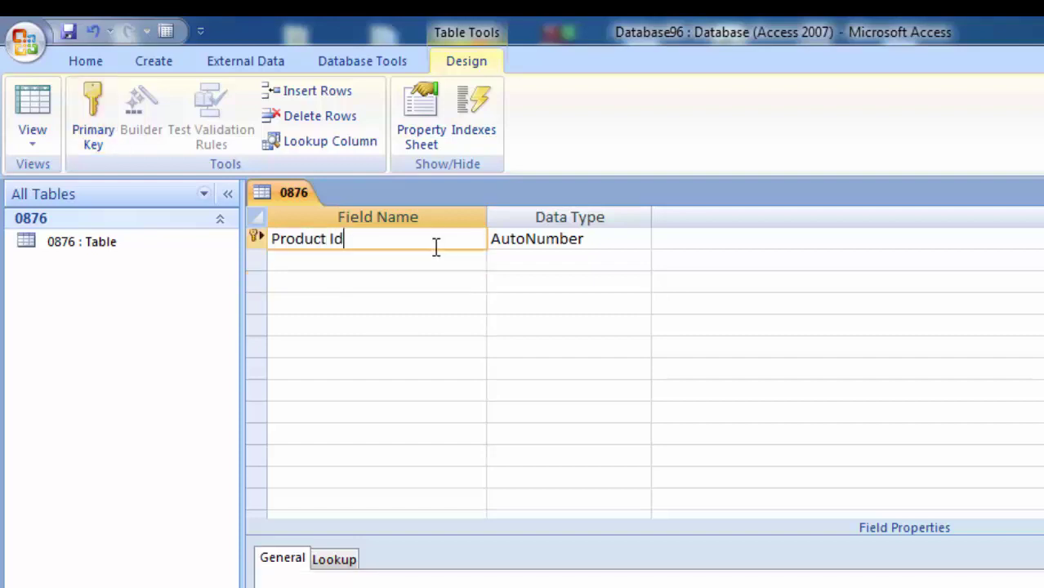
click(435, 259)
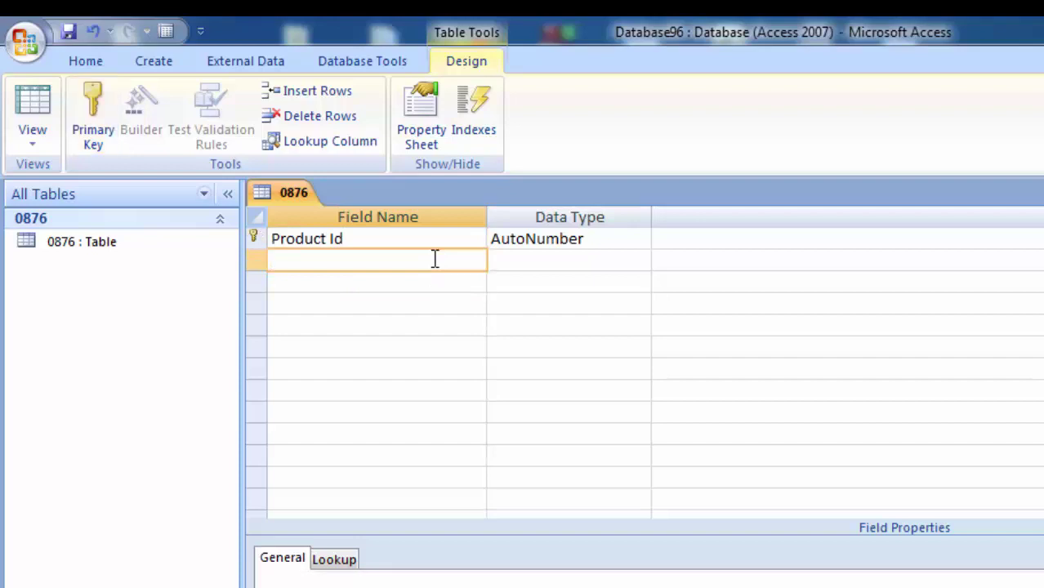
text(E)
text(mploye)
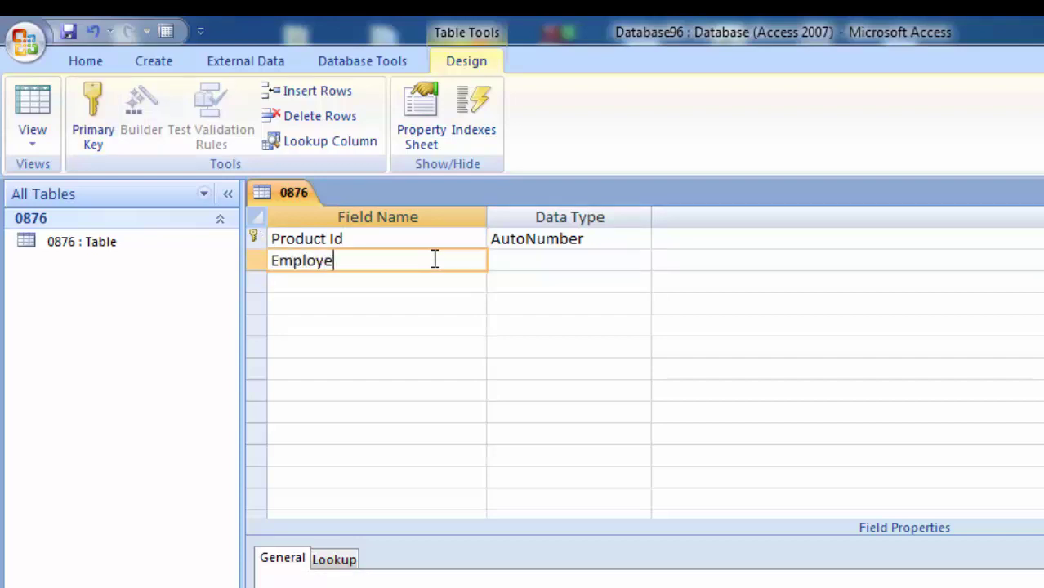
text(e N)
text(ame)
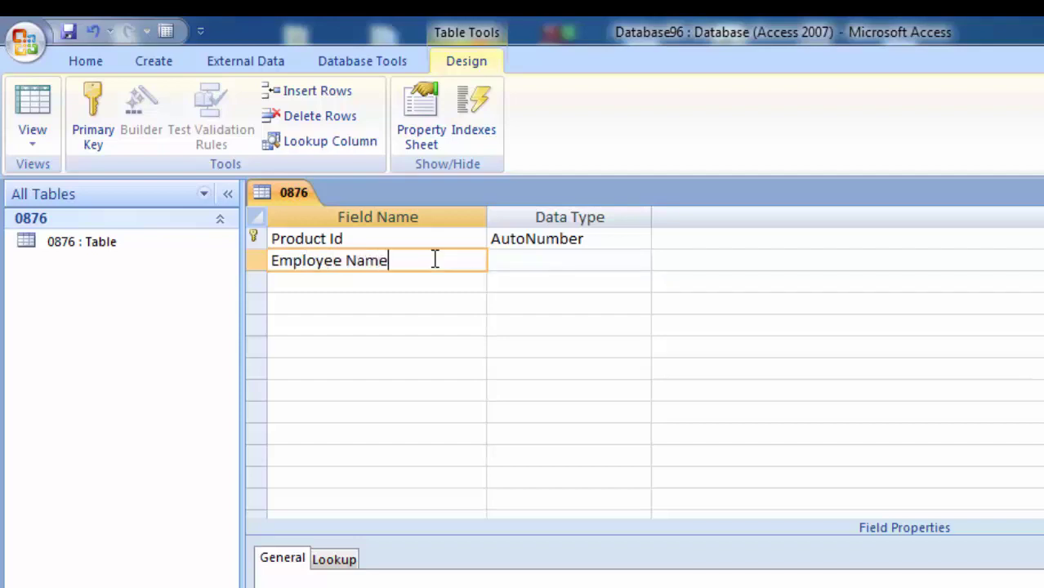
Keep Employee Name as Text and add an Employee Id field of type Number.
click(561, 264)
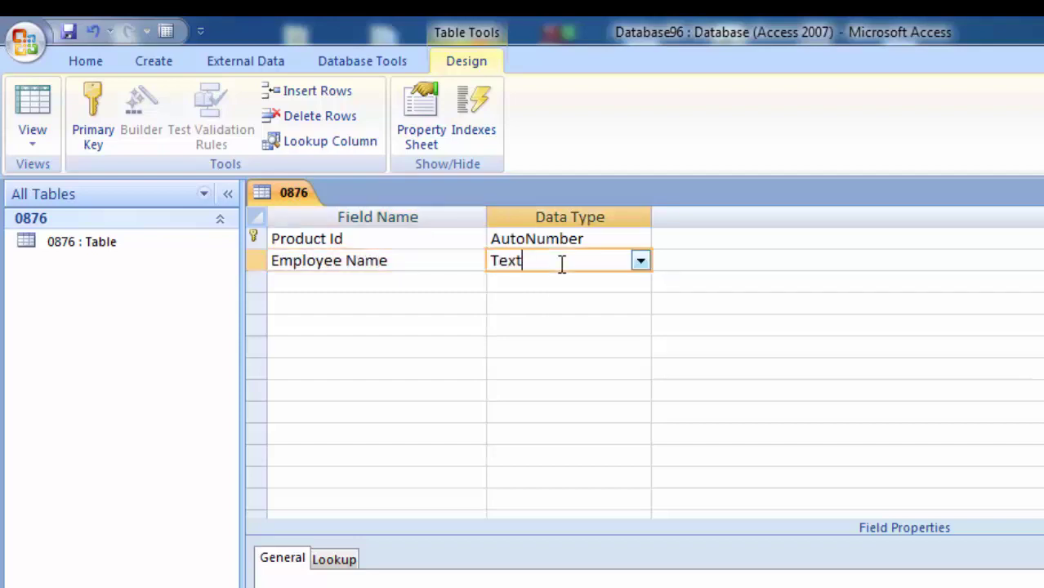
click(378, 280)
text(E)
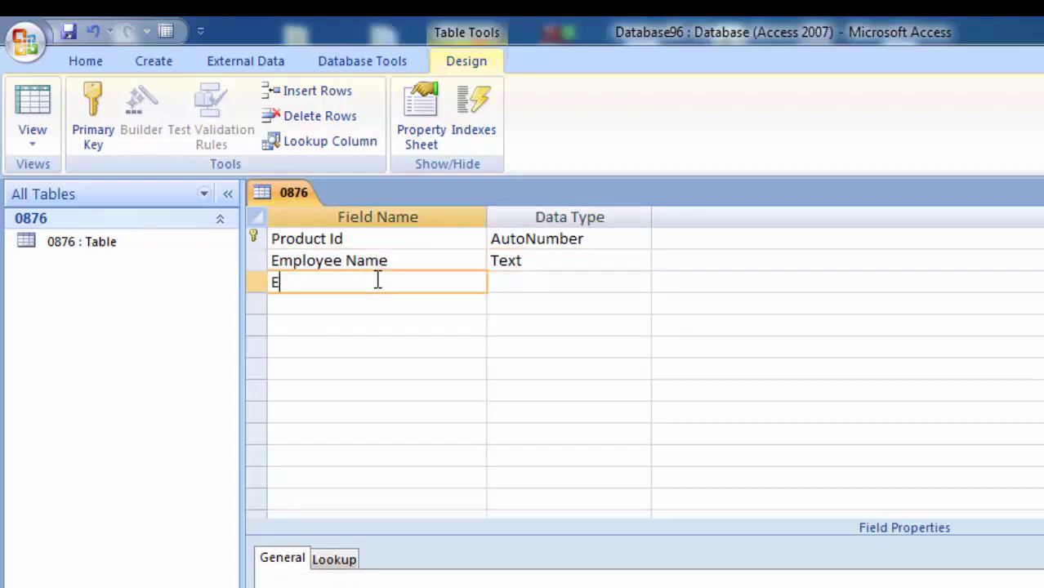
text(mployee)
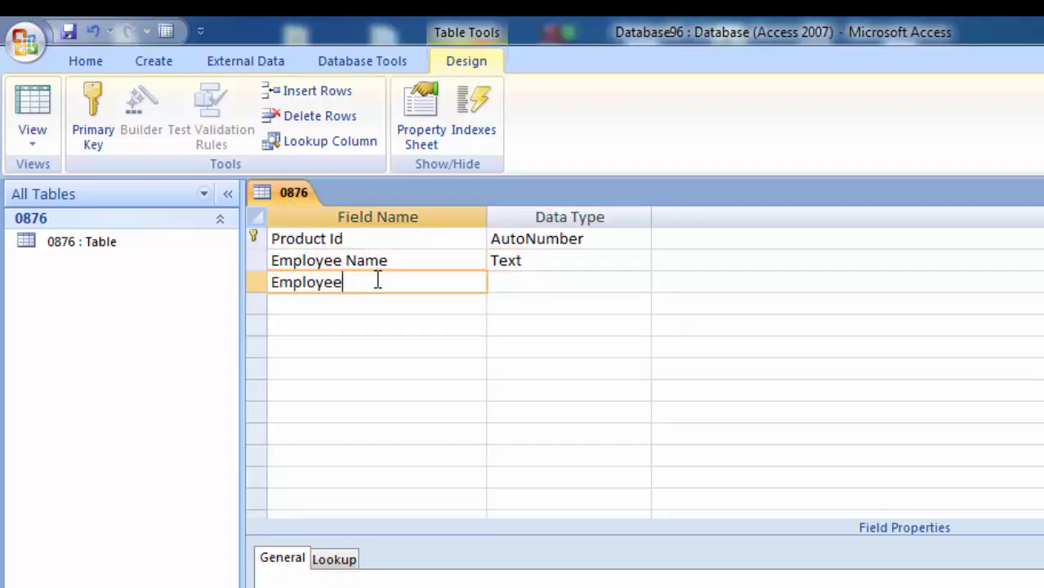
text( Id)
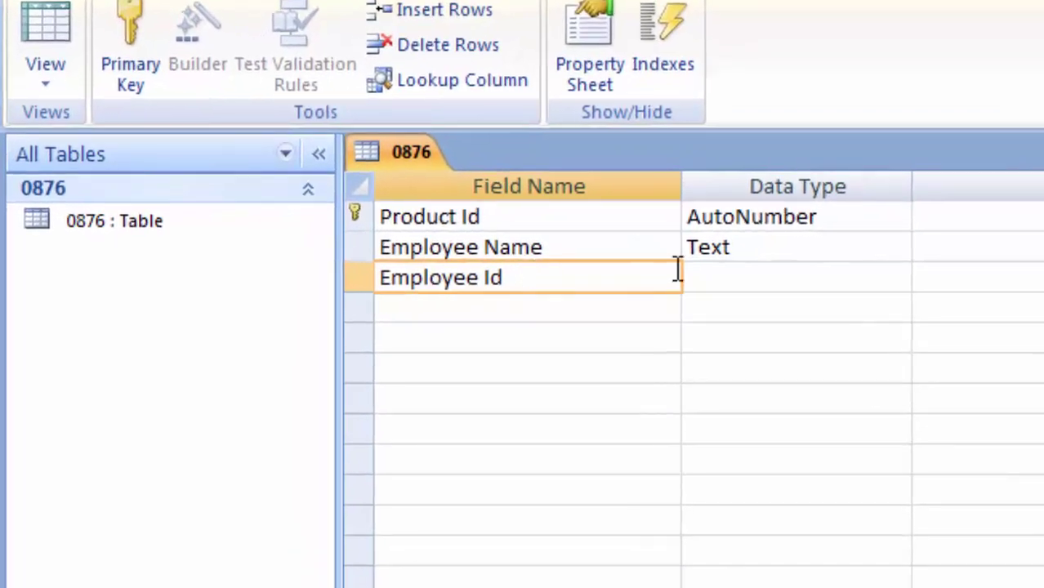
click(528, 280)
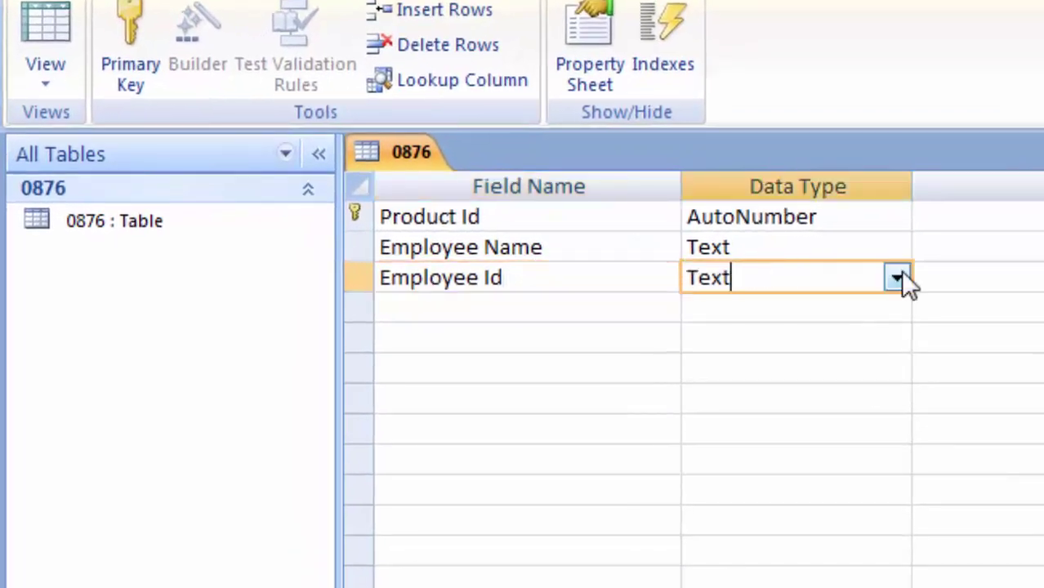
click(899, 278)
click(804, 369)
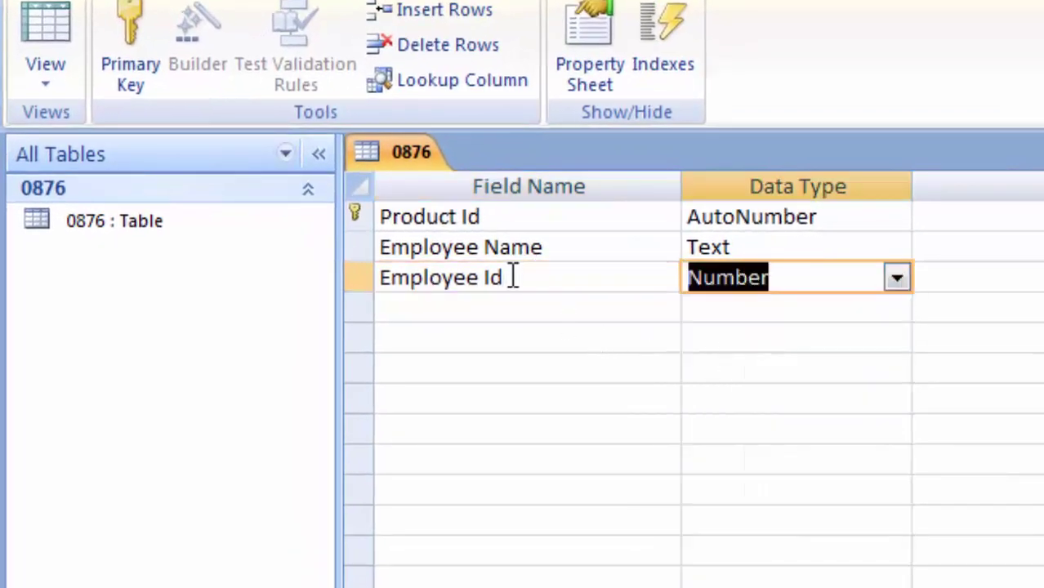
click(513, 304)
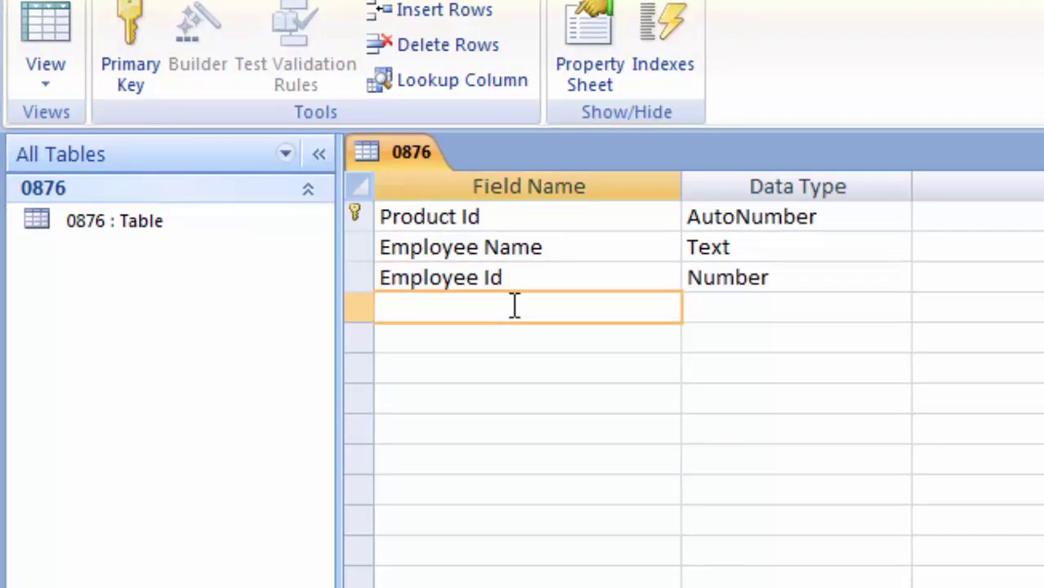
Add a Product Name field with the Text data type.
text(P)
key(BackSpace)
text(P)
text(roduc)
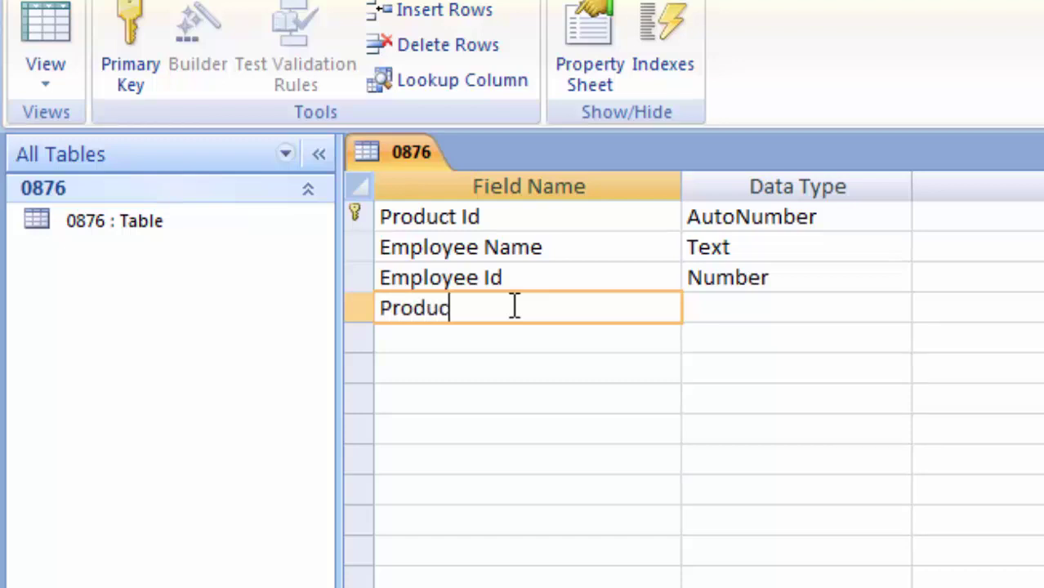
text(t Na)
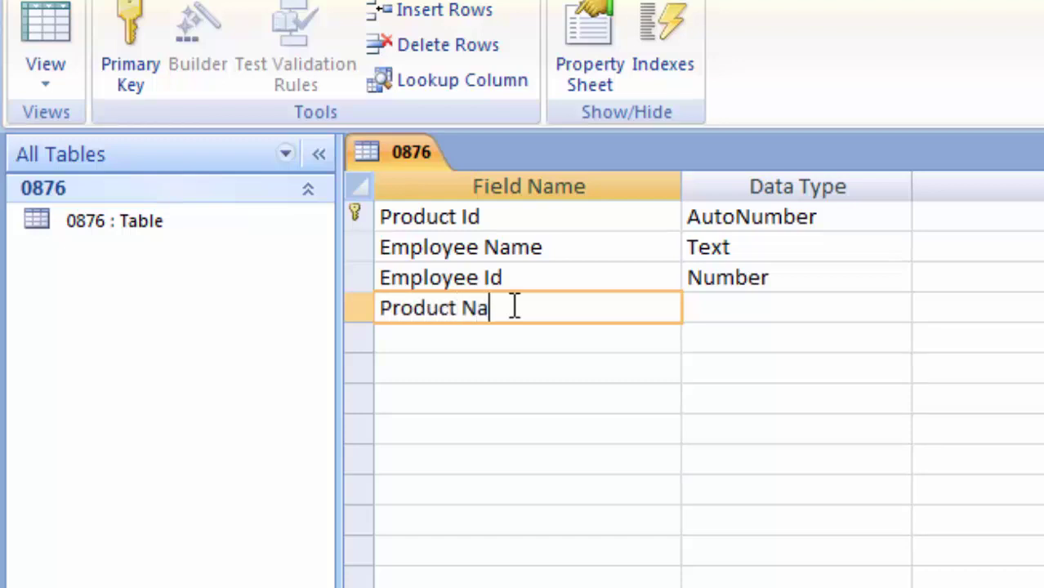
text(me)
click(752, 318)
click(421, 335)
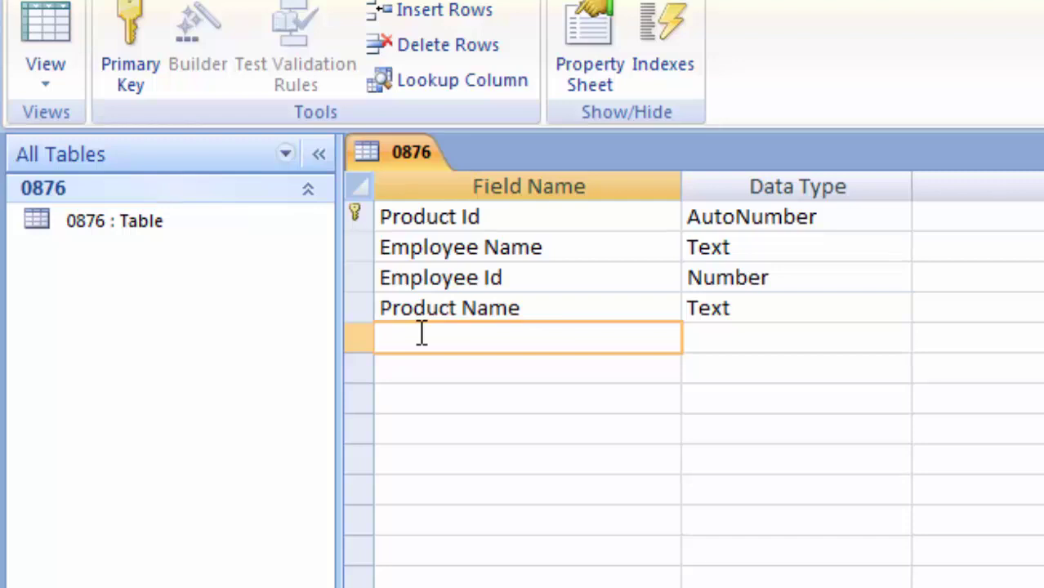
Add a Price field with the Number data type.
text(P)
text(rice )
text(of)
key(BackSpace)
key(BackSpace)
click(828, 330)
click(898, 342)
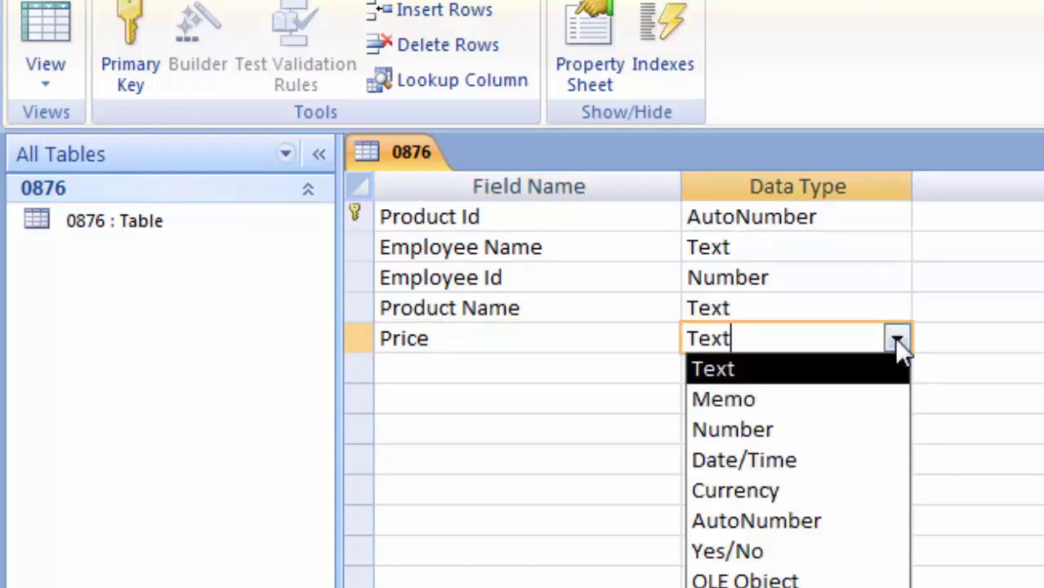
click(870, 429)
click(514, 372)
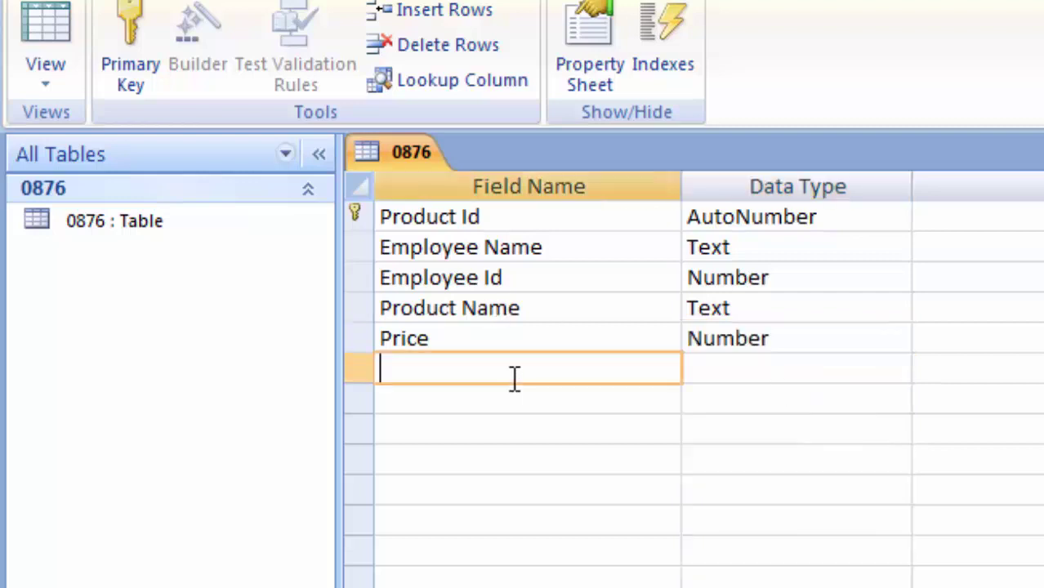
Add an Expiry Date field with the Date/Time data type.
text(Ex)
text(piry )
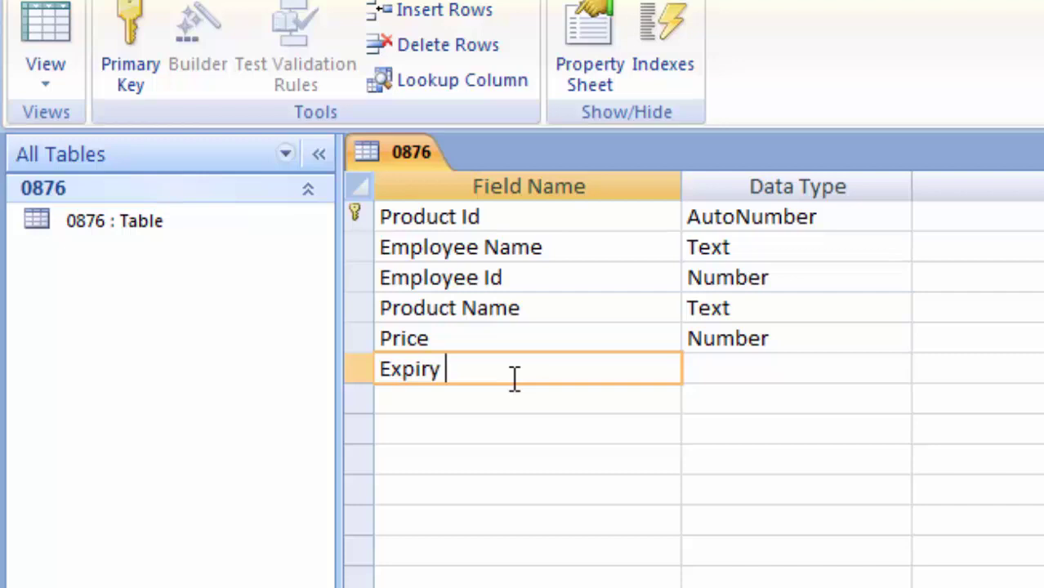
text(Date)
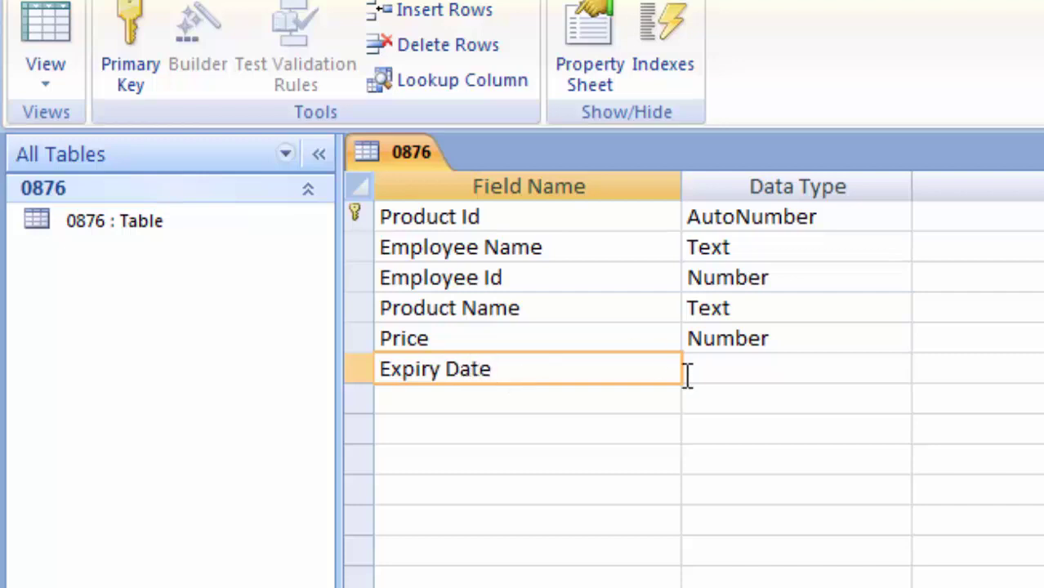
click(826, 361)
click(892, 374)
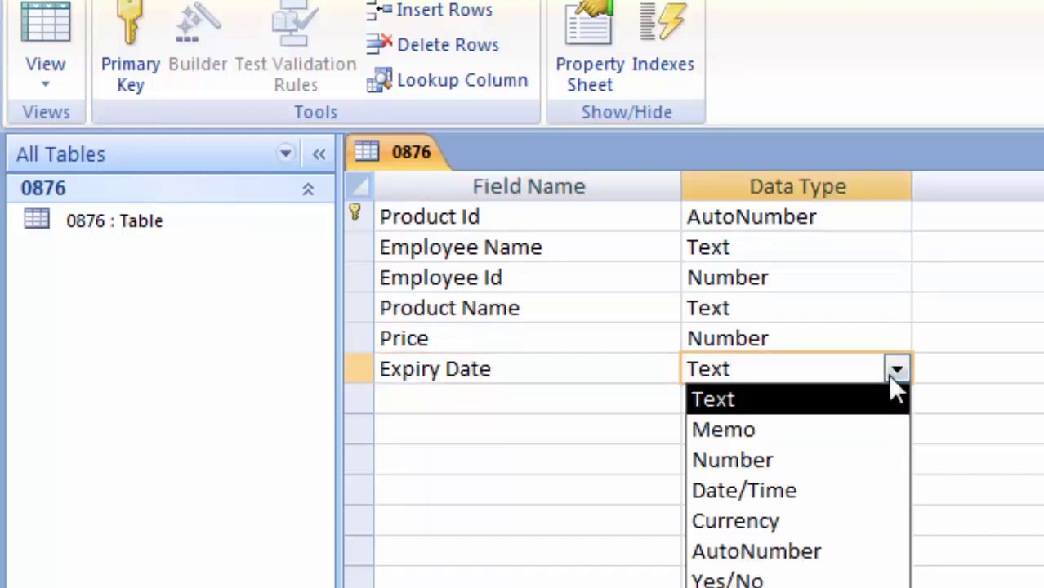
click(821, 490)
click(552, 399)
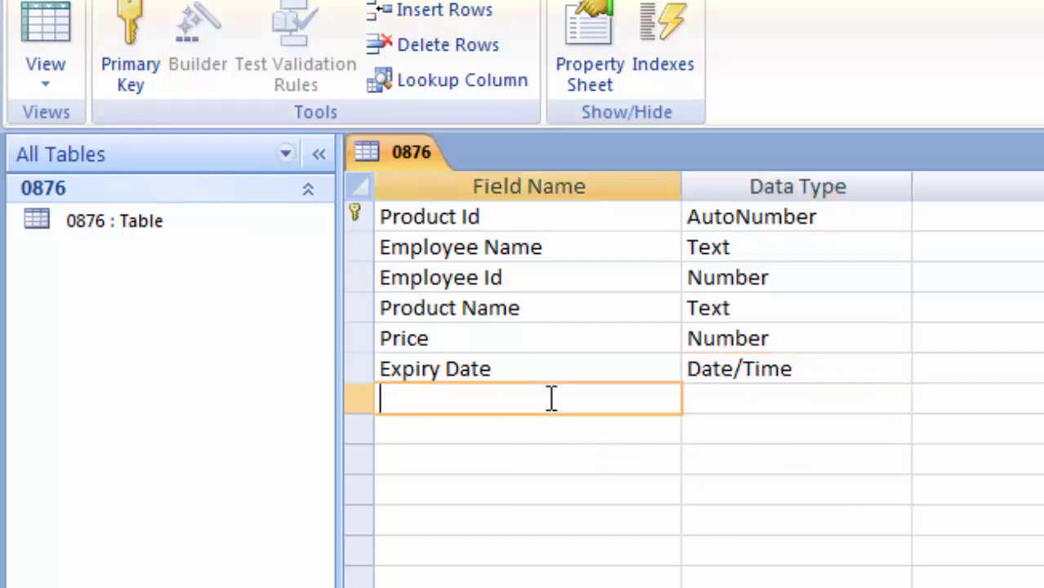
Add a Manufactured Date field with the Date/Time data type.
text(M)
text(anu)
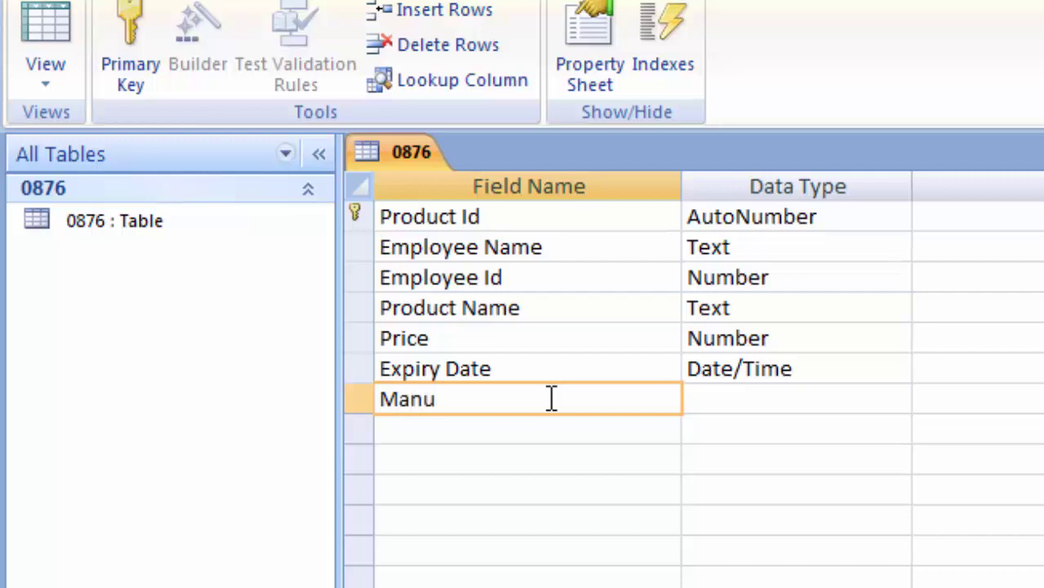
text(fact)
text(ured )
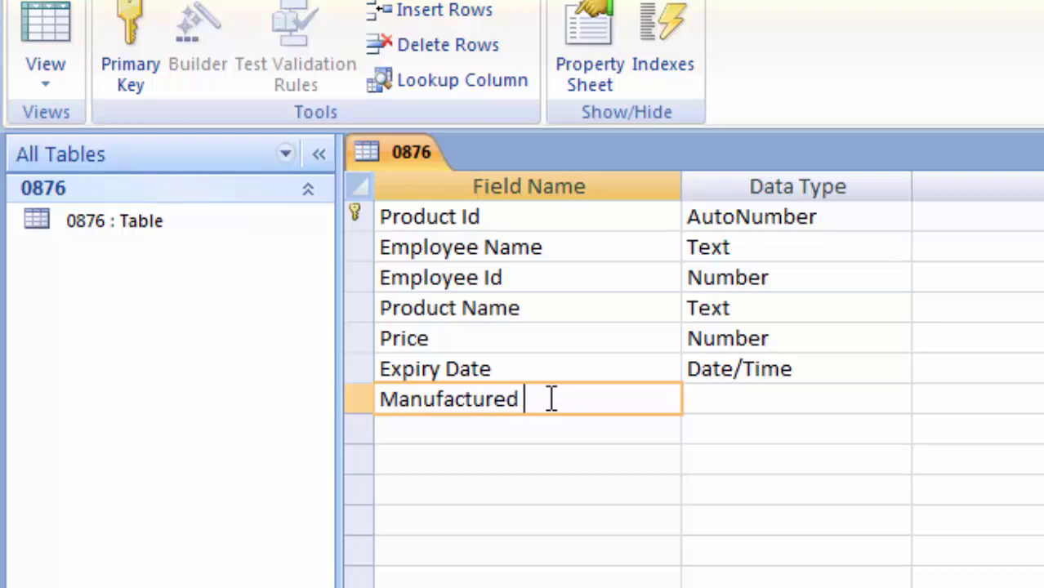
text(Date)
click(814, 390)
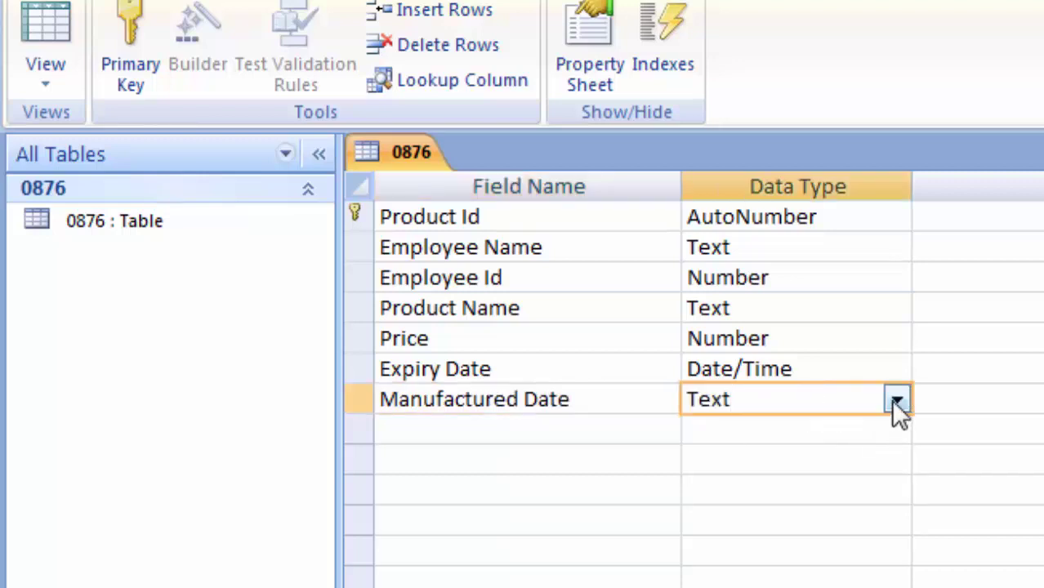
click(897, 399)
click(834, 521)
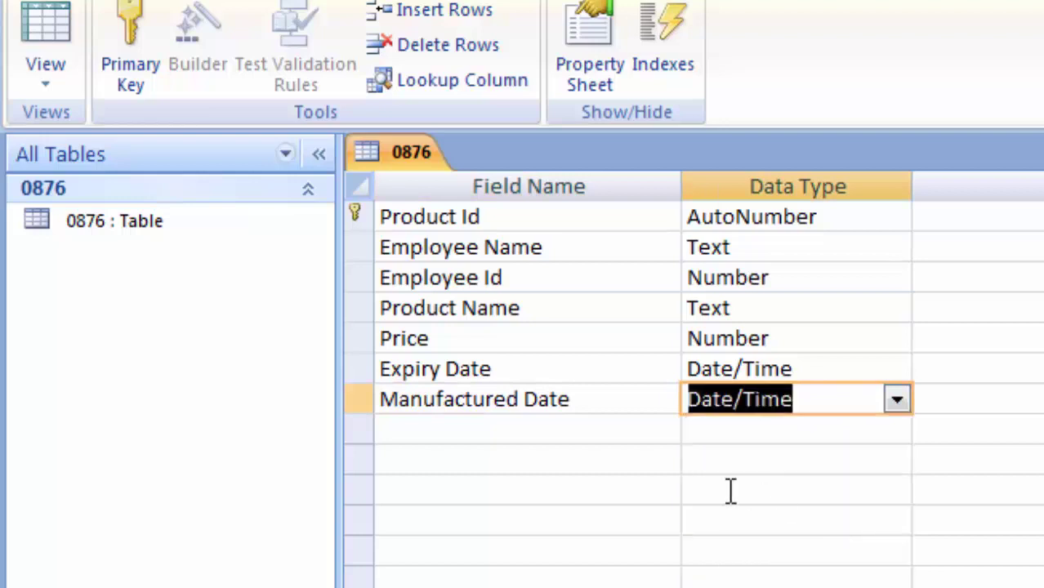
click(560, 433)
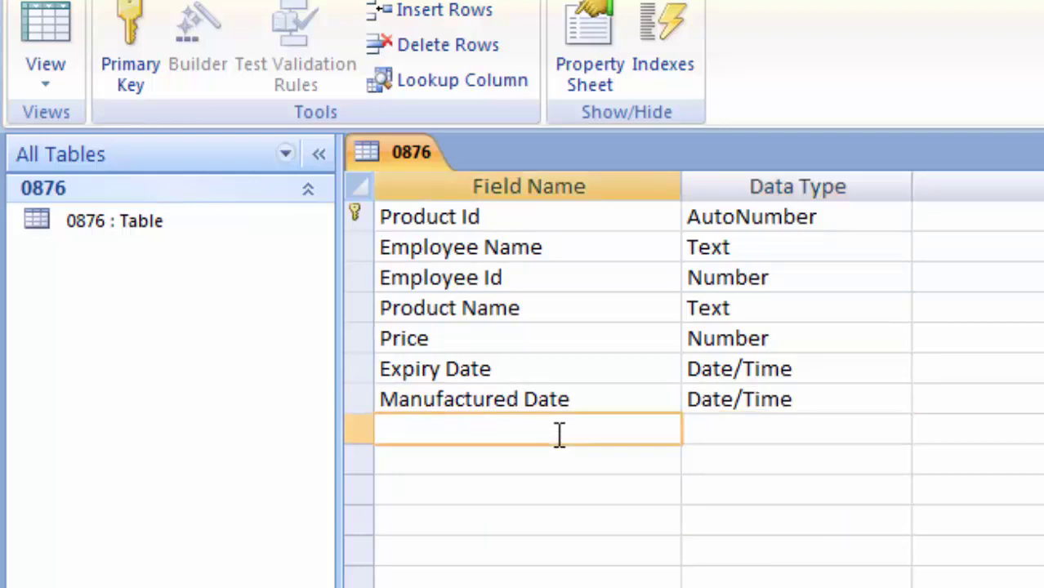
Add a Unit field with the Number data type.
text(Unit)
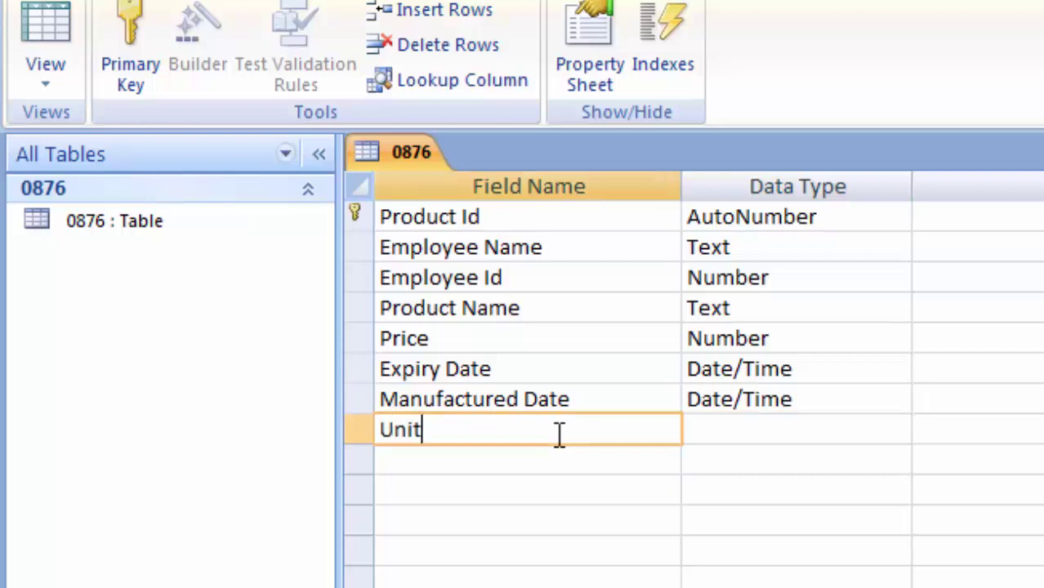
click(760, 429)
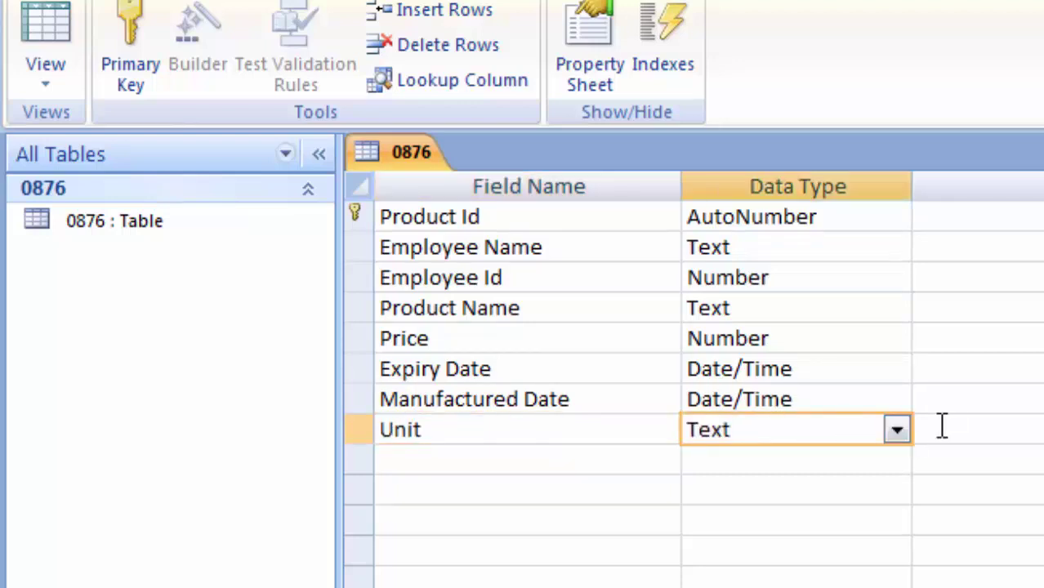
click(897, 431)
click(822, 521)
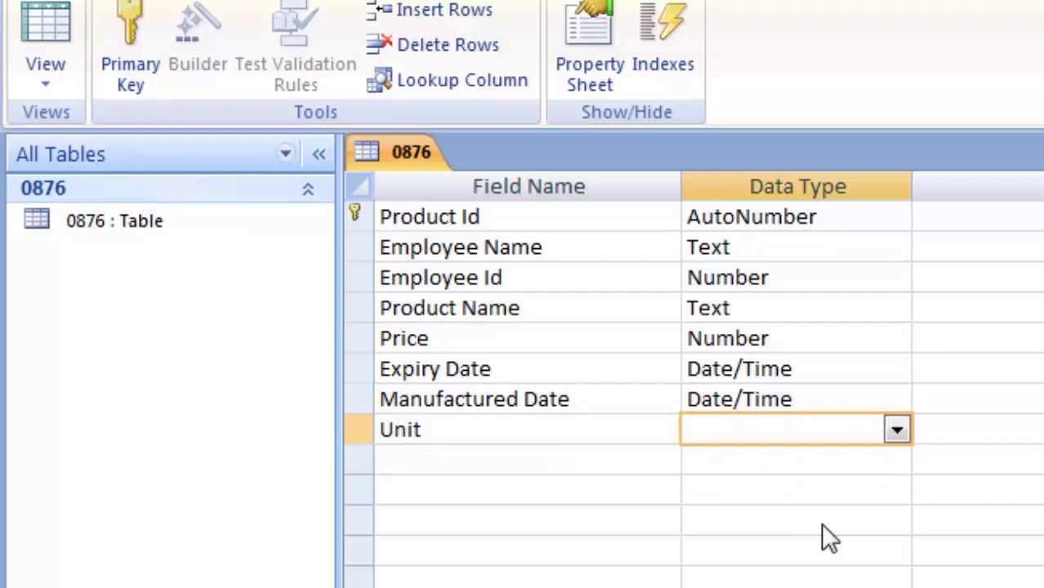
click(420, 460)
Add a Total field with the Number data type.
text(T)
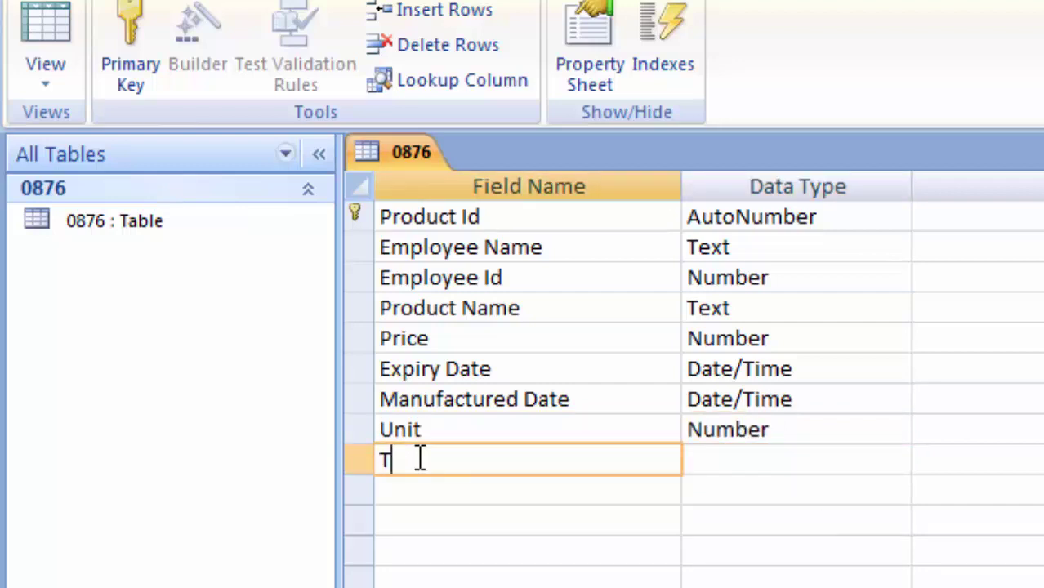
text(otal)
click(731, 461)
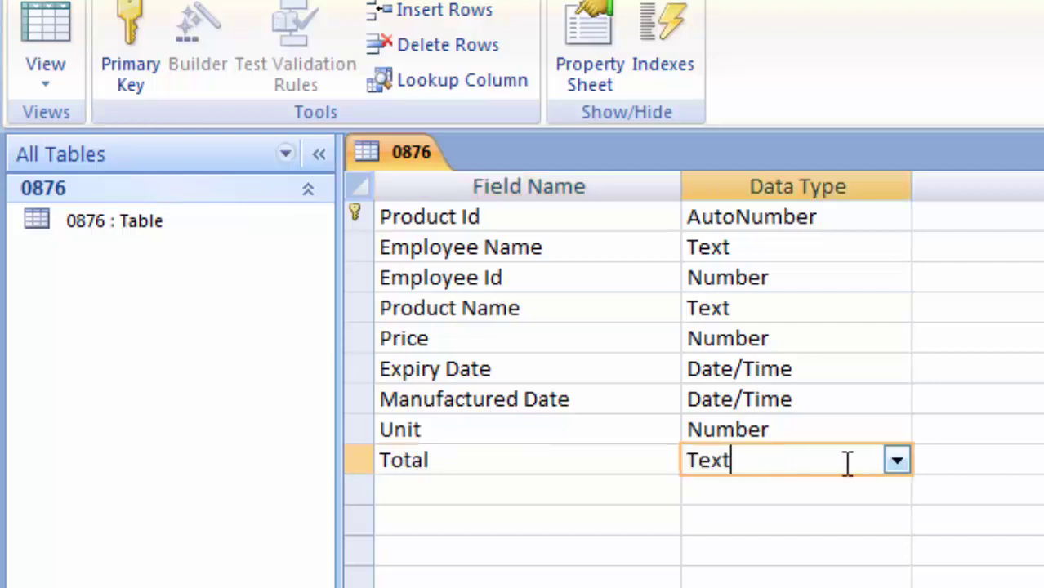
click(896, 461)
click(863, 549)
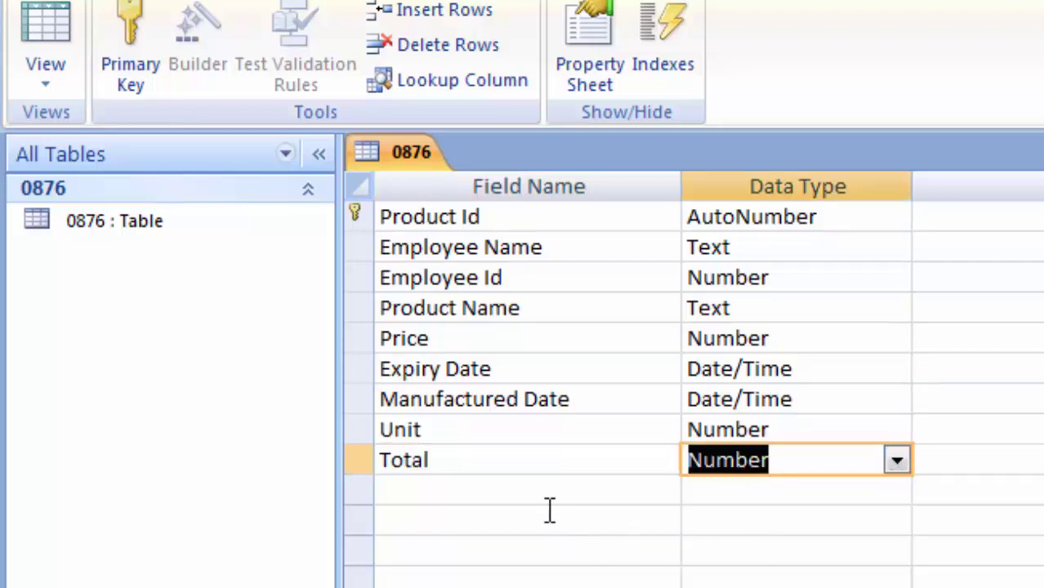
click(548, 501)
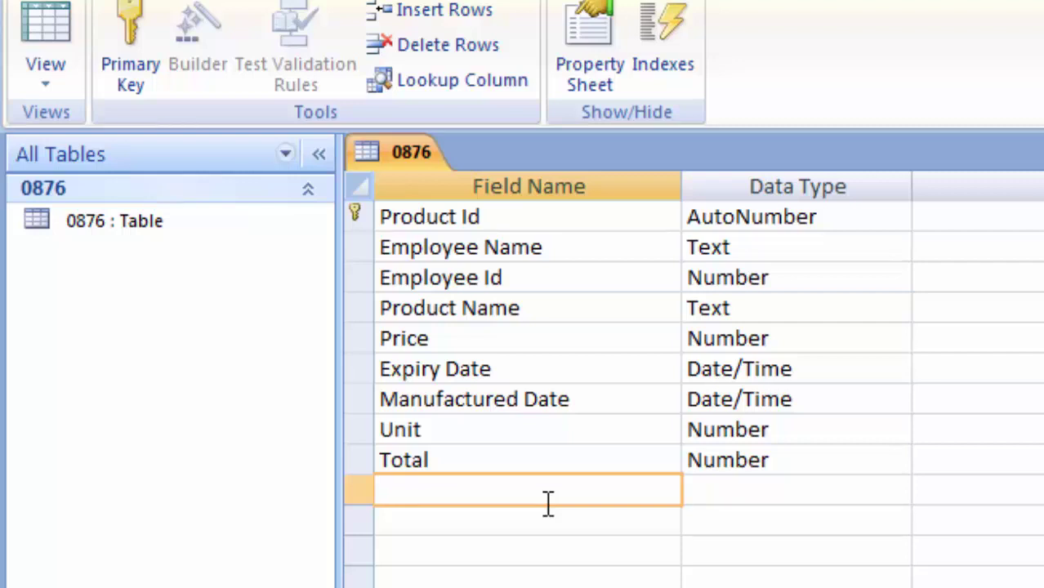
Add a Tax Percent field, correcting its spelling, with the Number data type.
text(Tax )
text(P)
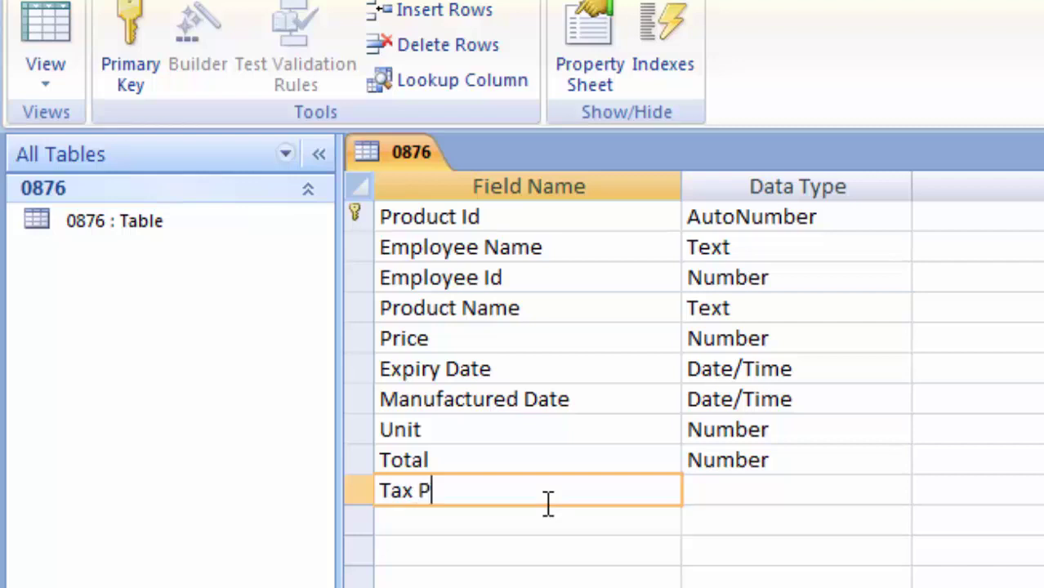
text(er)
text(c)
text(et)
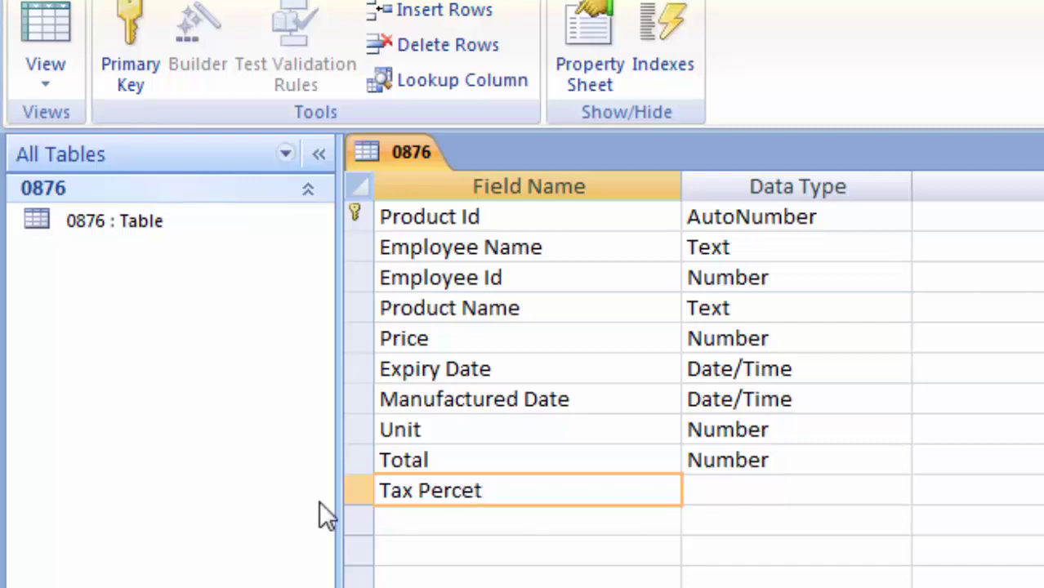
click(477, 491)
text(n)
click(854, 494)
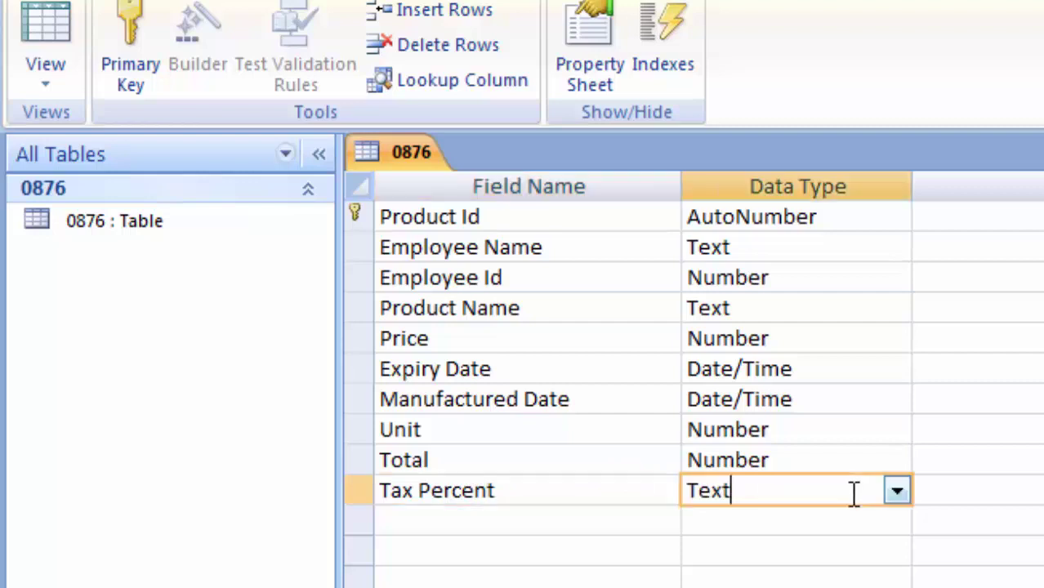
click(898, 491)
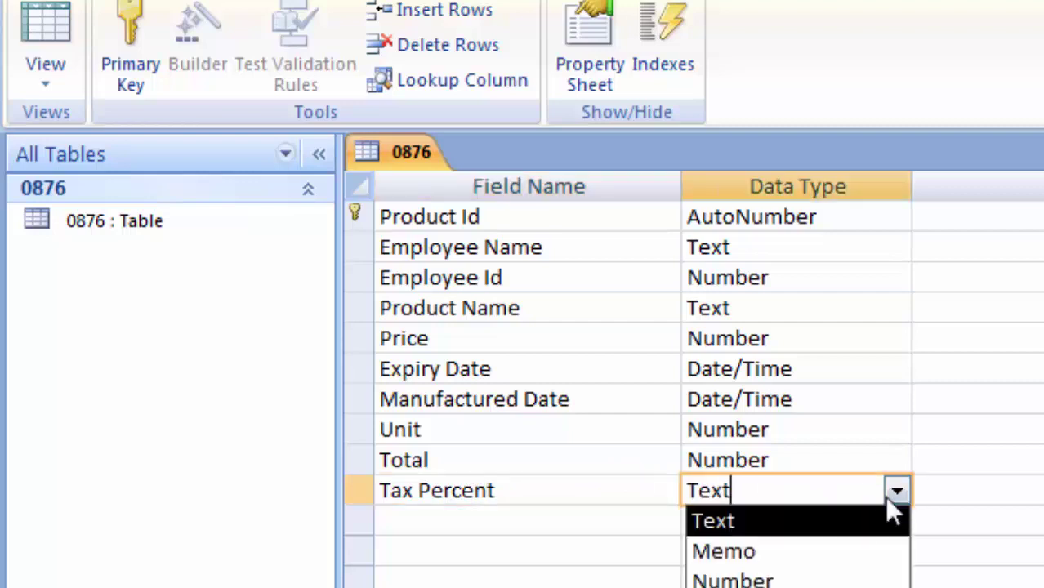
click(827, 580)
click(439, 531)
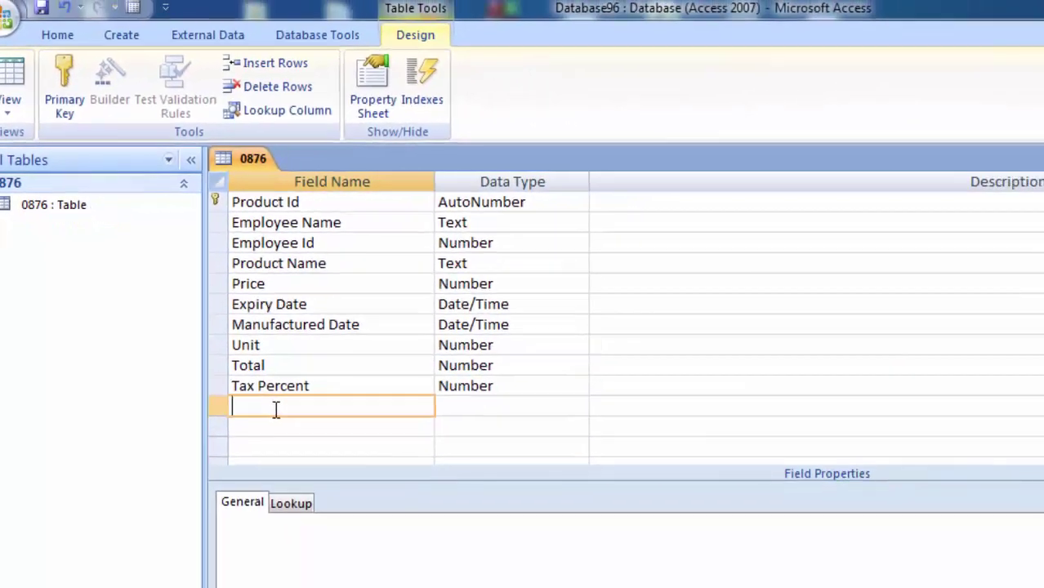
click(276, 408)
Add a Tax Amount field with the Number data type.
text(Tax A)
text(mo)
text(unt)
click(474, 401)
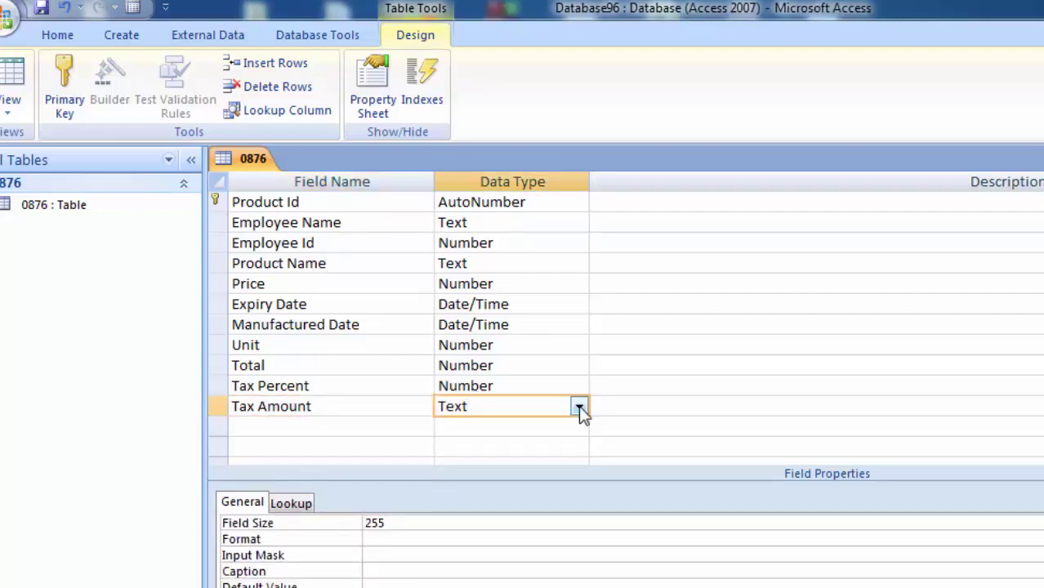
click(580, 407)
click(529, 468)
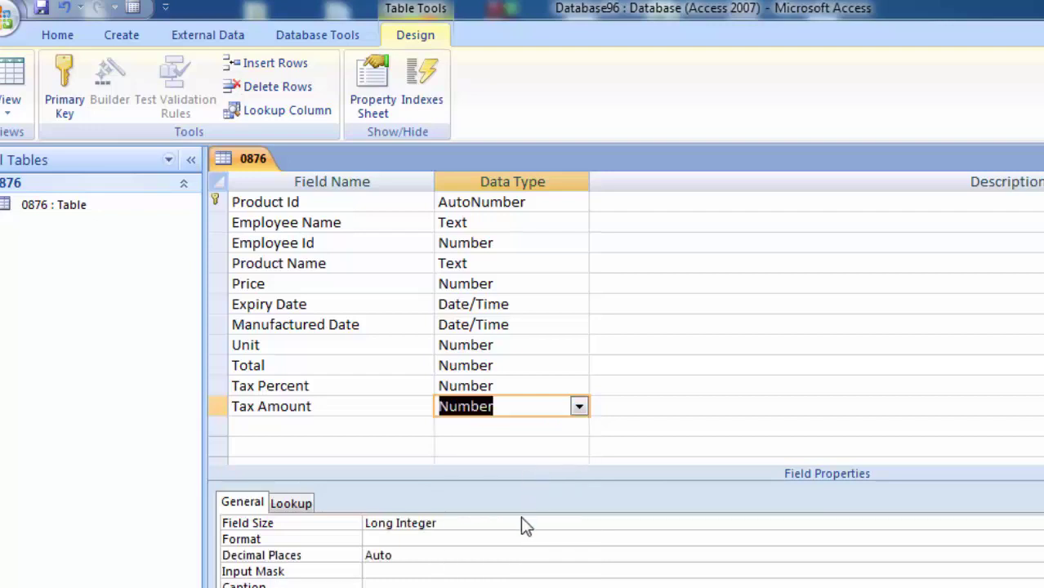
click(9, 124)
Save table 0876, view its empty datasheet, and start a new Query Design.
click(49, 145)
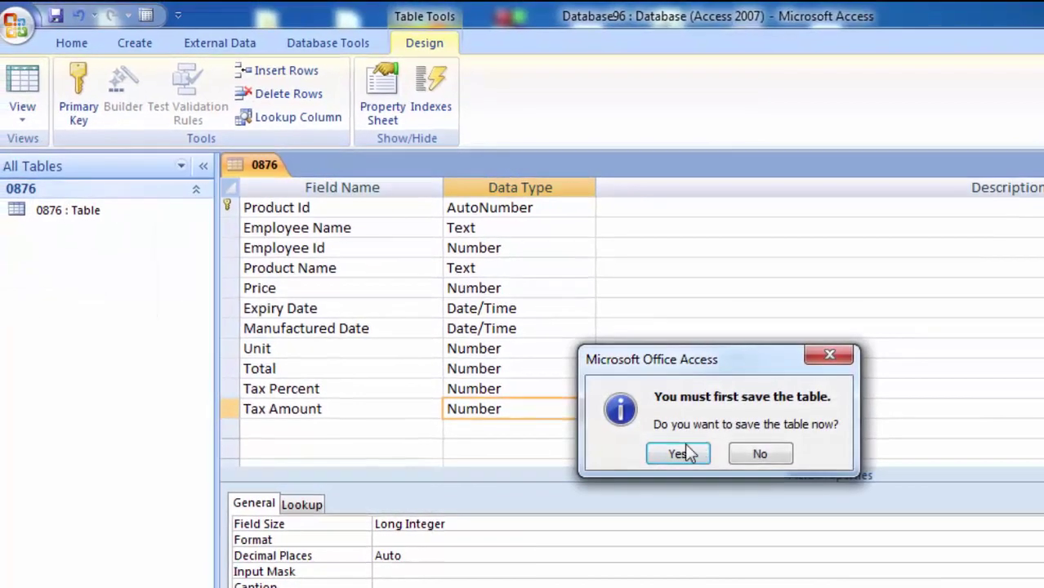
click(679, 454)
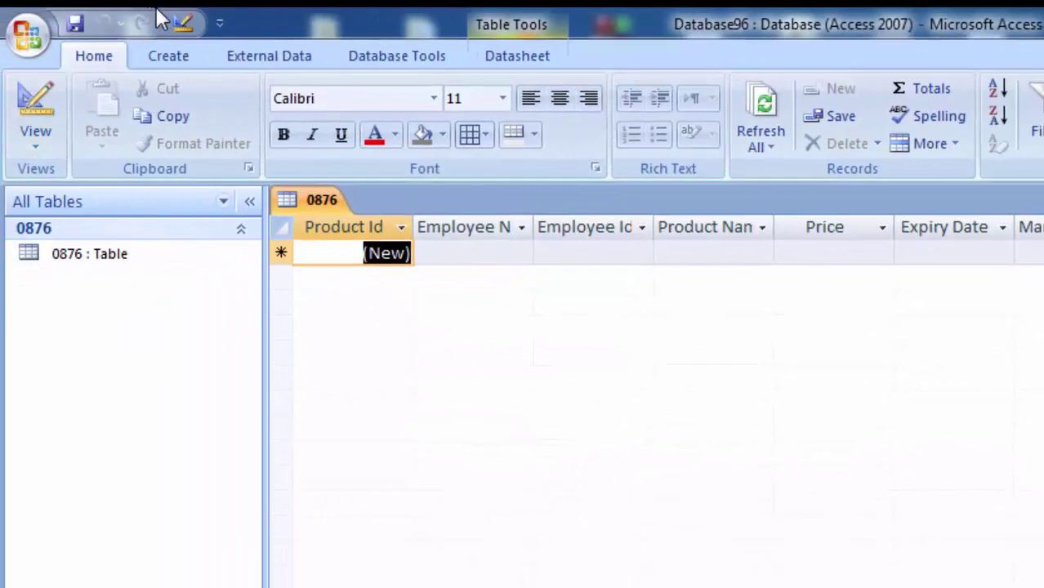
click(170, 56)
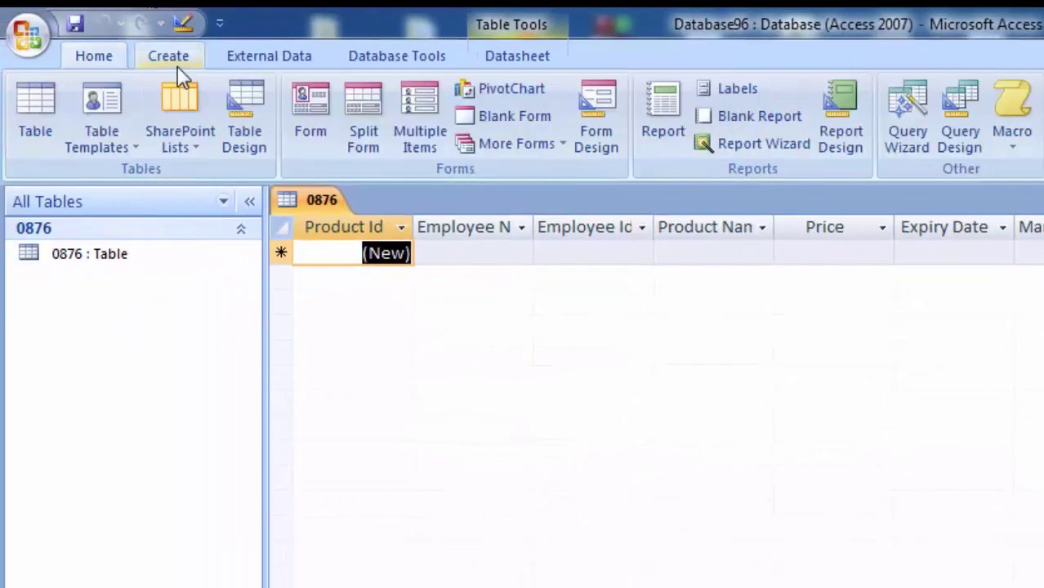
click(952, 131)
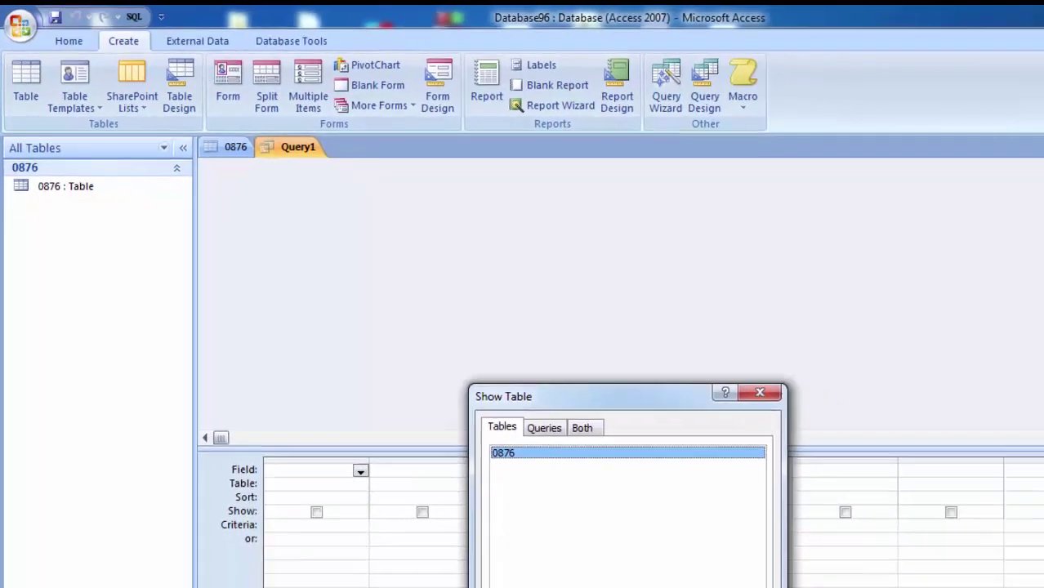
Add table 0876 to the query and put Product Id through Expiry Date in the grid.
double_click(503, 452)
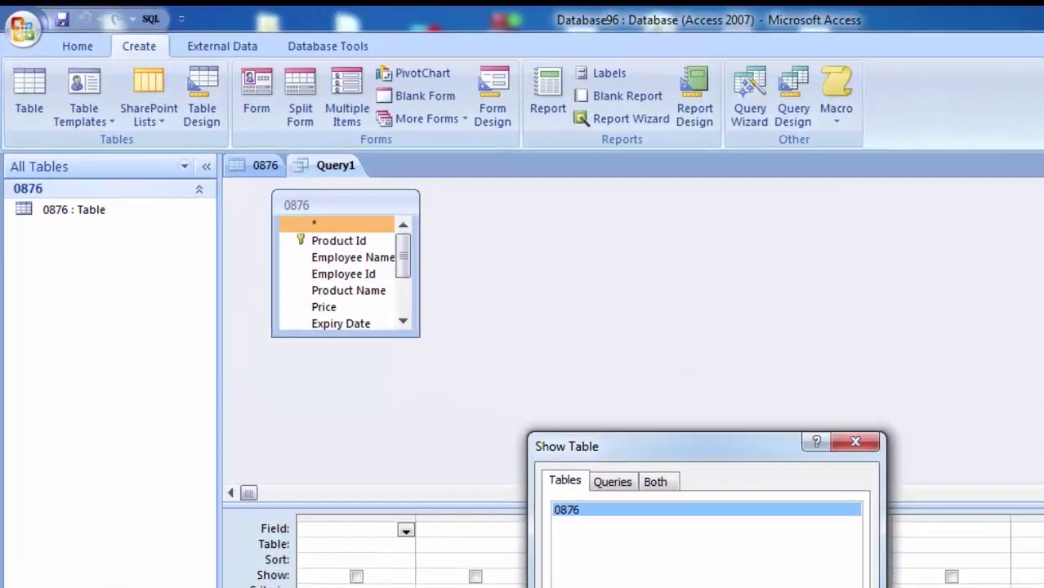
key(Escape)
double_click(299, 228)
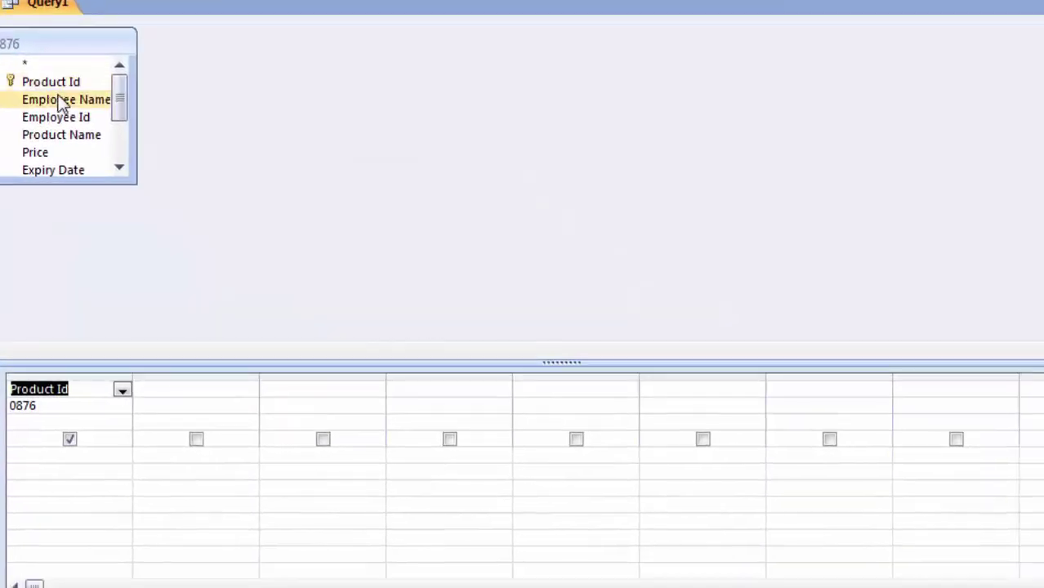
double_click(320, 247)
double_click(154, 4)
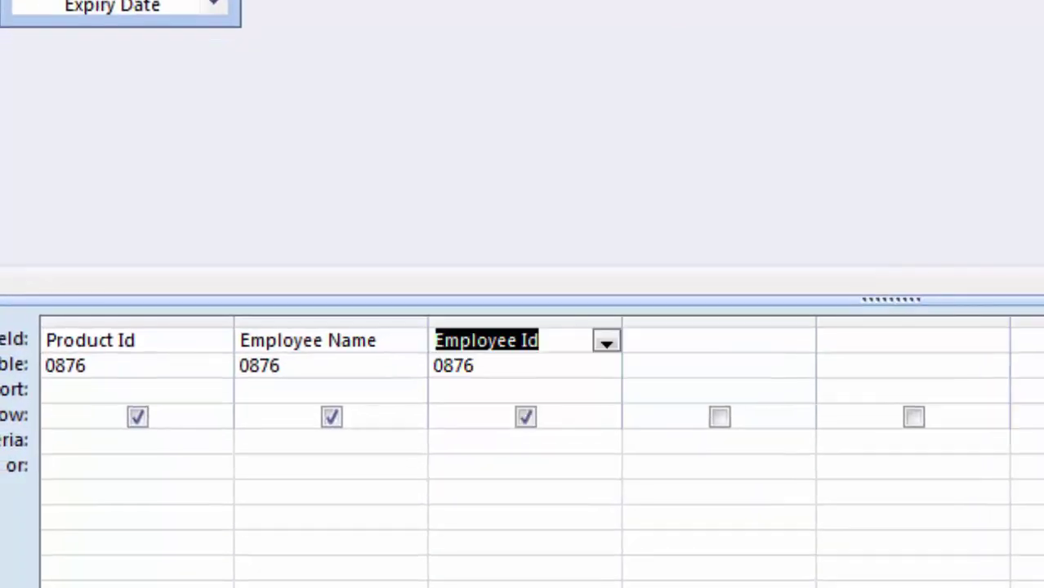
double_click(154, 5)
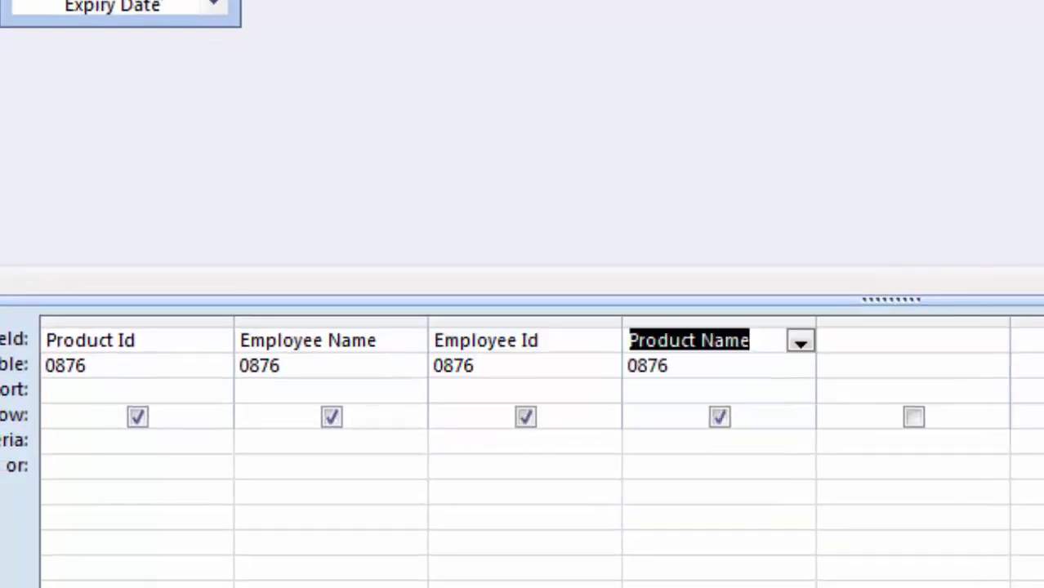
double_click(155, 10)
double_click(130, 63)
Add Manufactured Date, Unit and the remaining fields through Tax Amount to the grid.
click(158, 91)
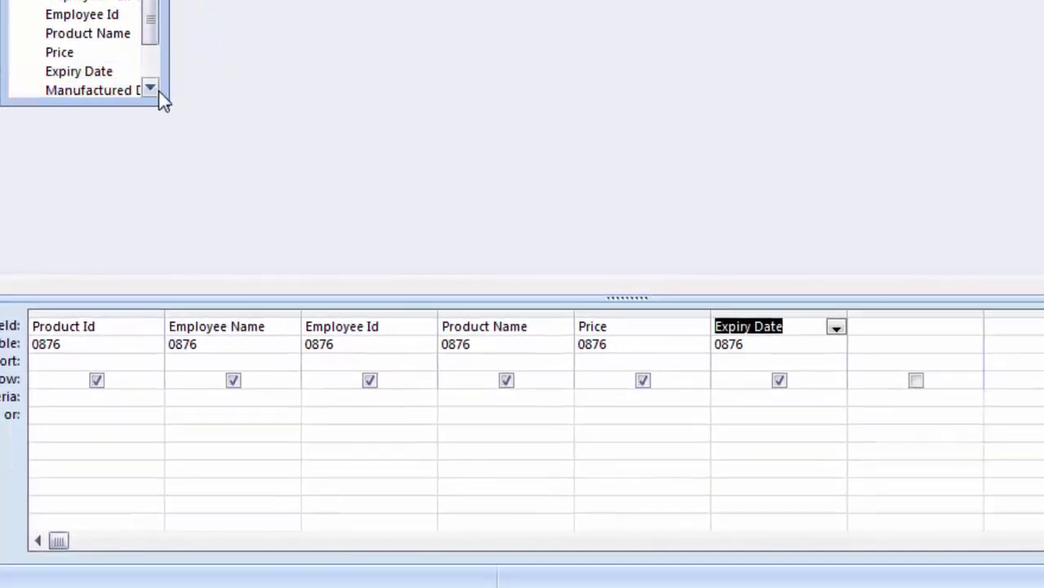
click(158, 91)
click(127, 72)
double_click(127, 72)
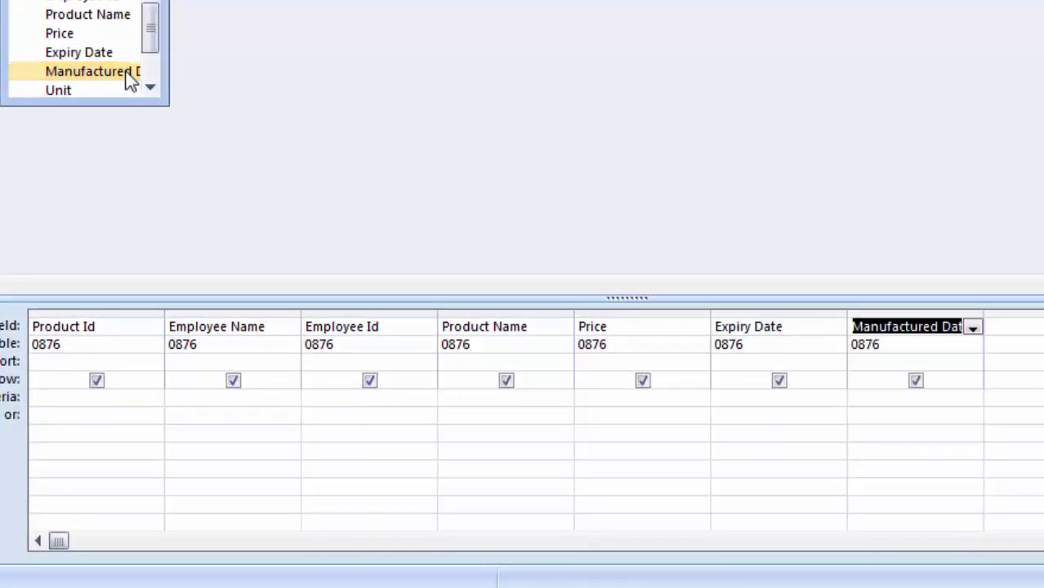
double_click(72, 92)
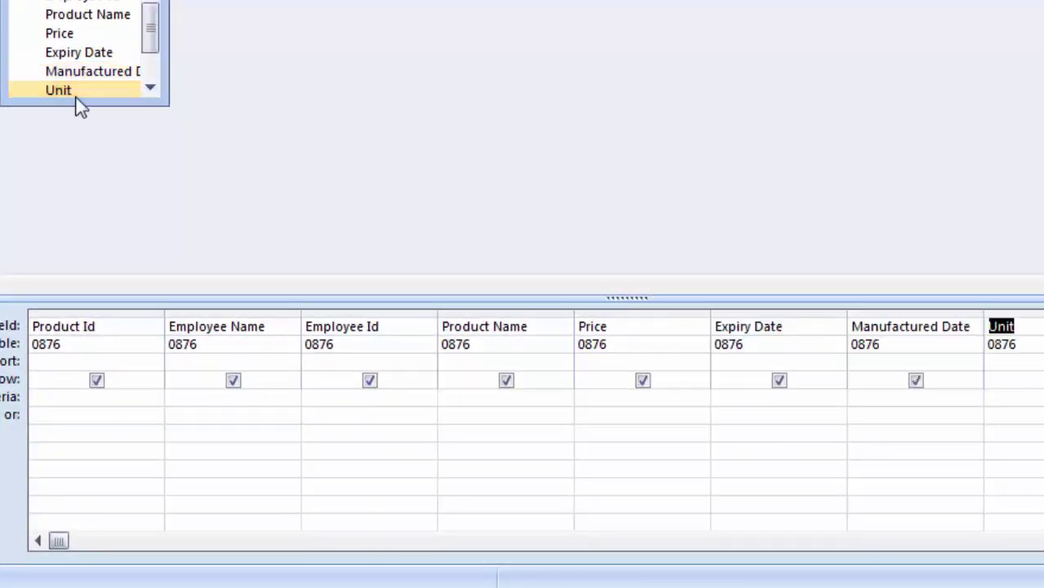
click(151, 88)
click(151, 88)
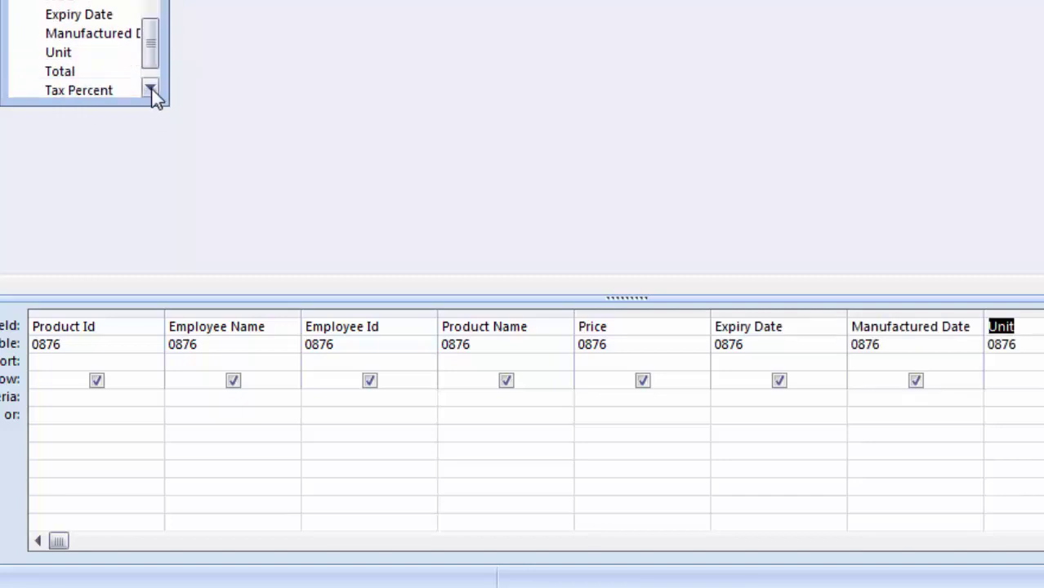
click(151, 88)
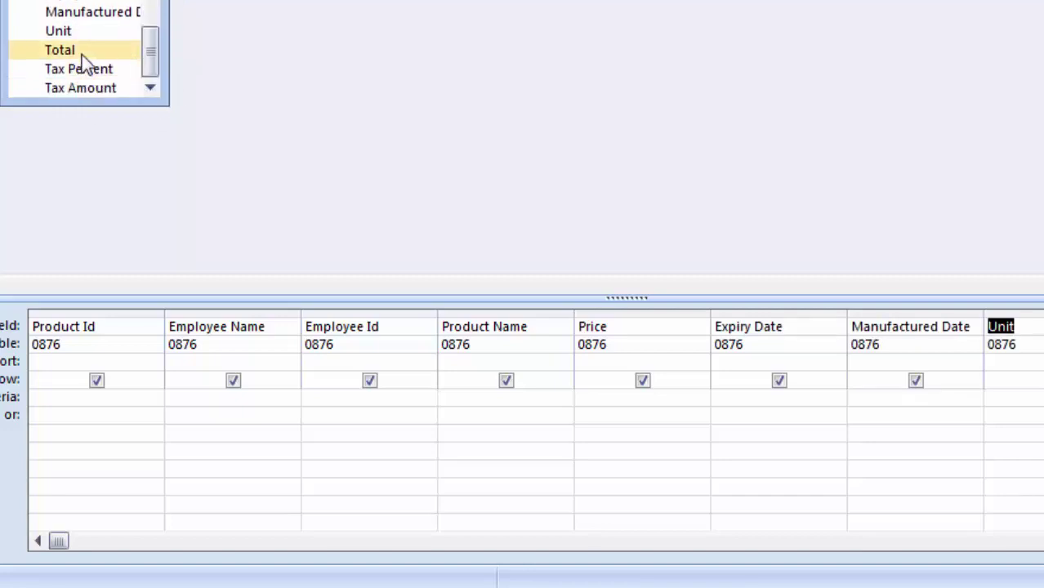
double_click(105, 91)
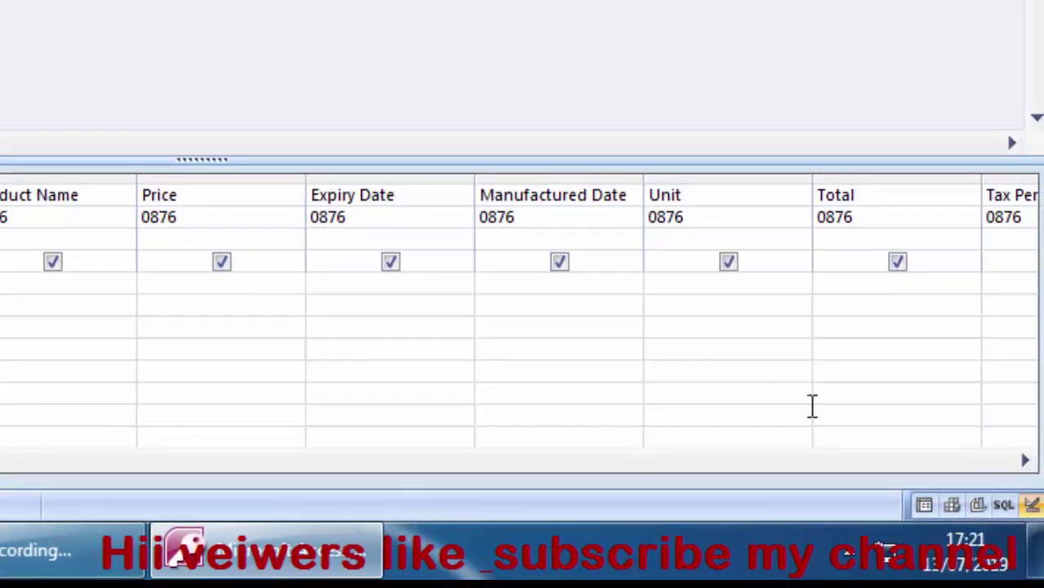
Make the Total column Total:[Price]*[Unit] and scroll the grid to Tax Amount.
click(897, 197)
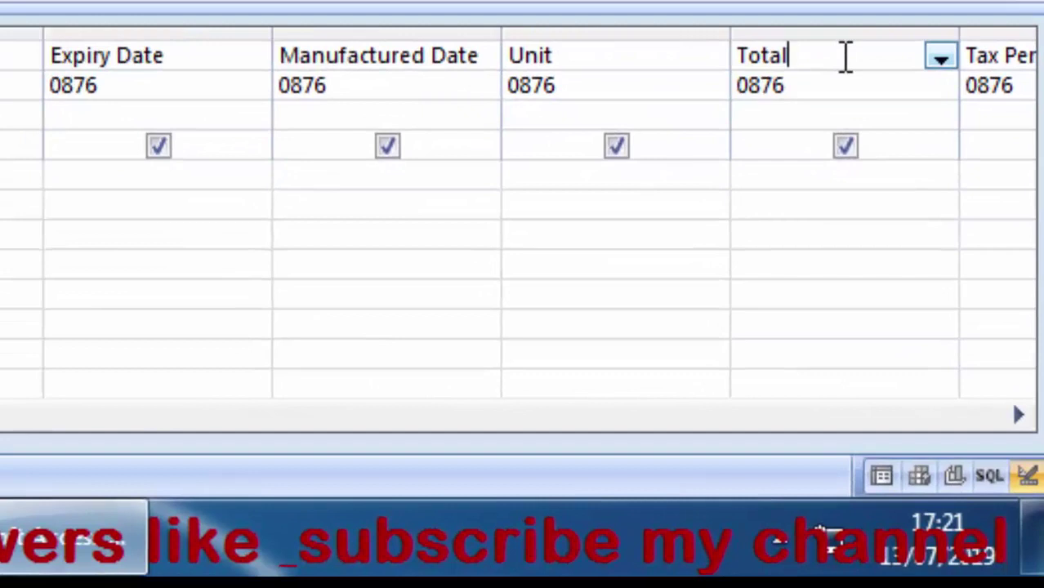
text(:)
text([)
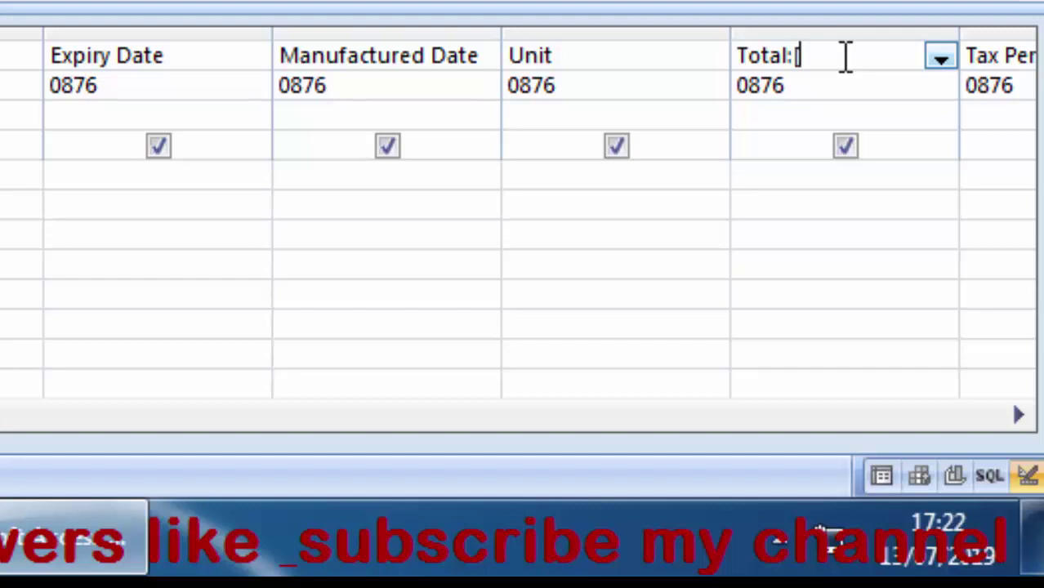
text(Price)
text(])
text(*)
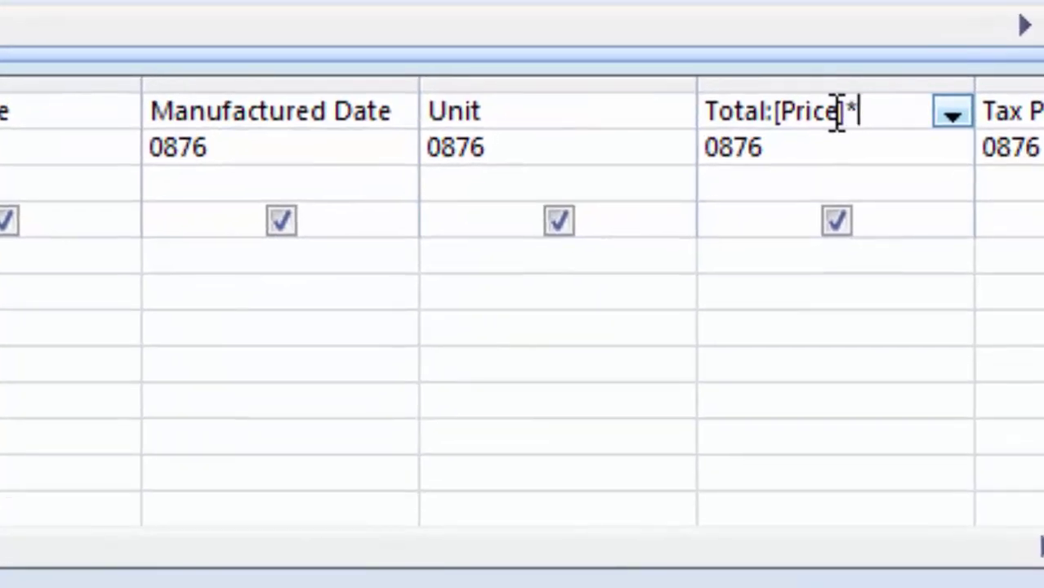
text([)
text(Unit)
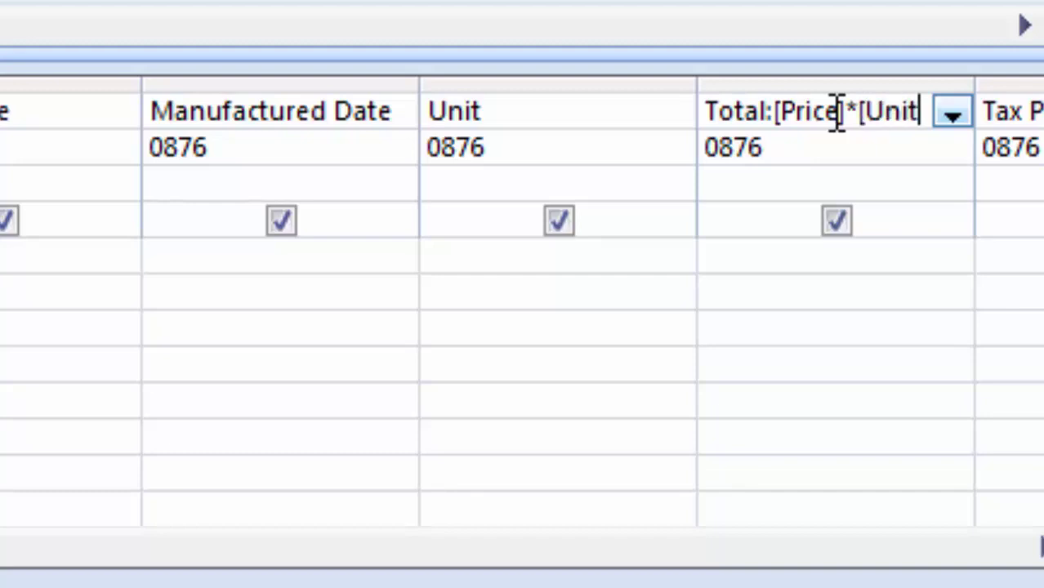
text(])
click(1036, 546)
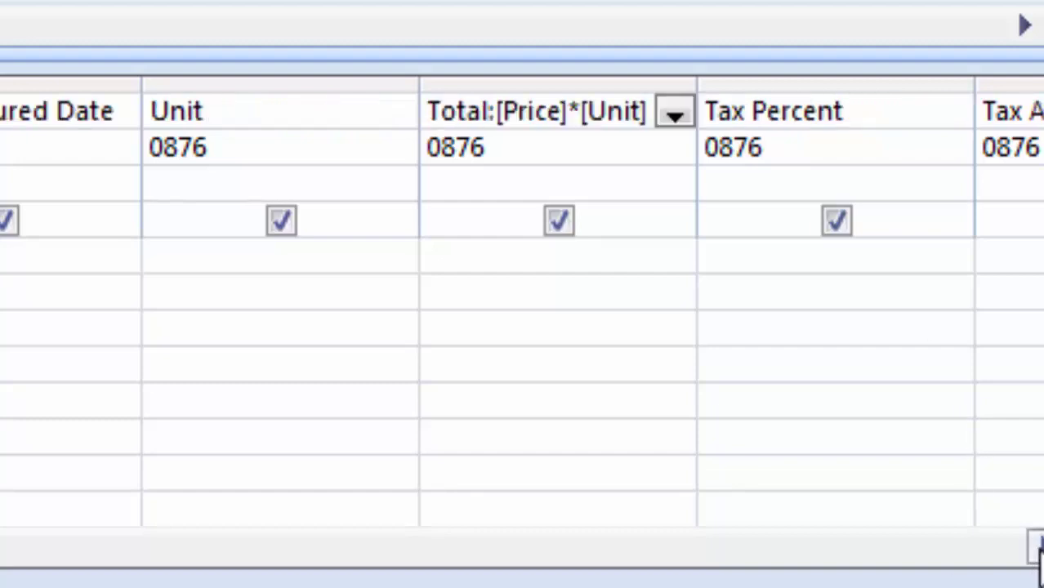
click(1037, 546)
click(1036, 546)
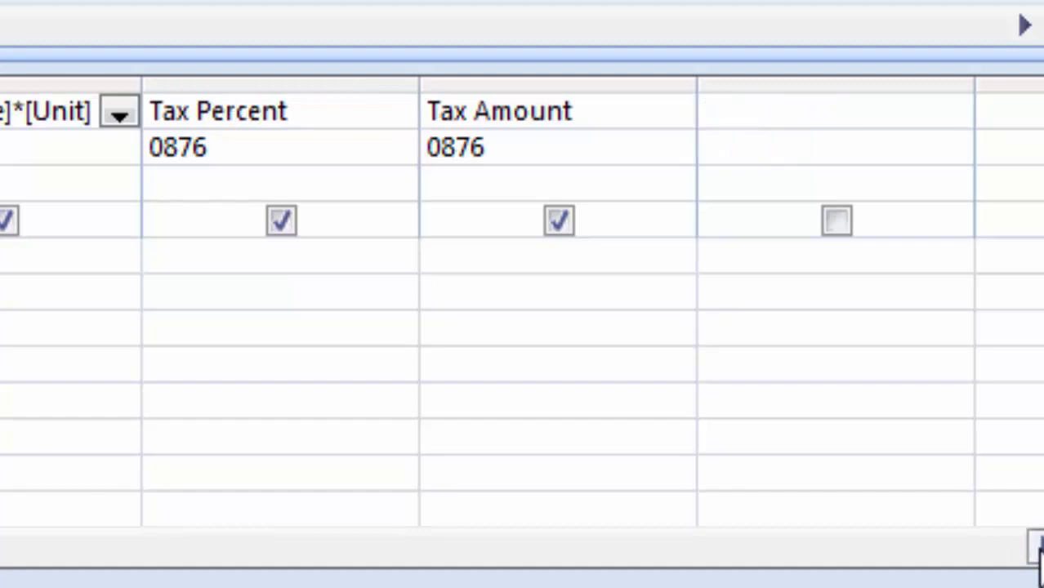
click(332, 110)
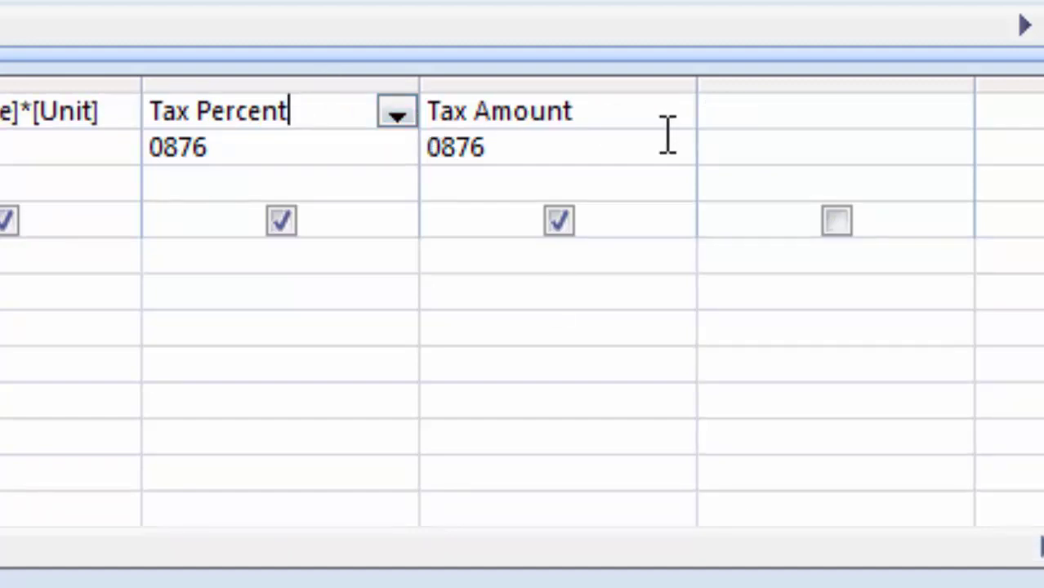
click(635, 115)
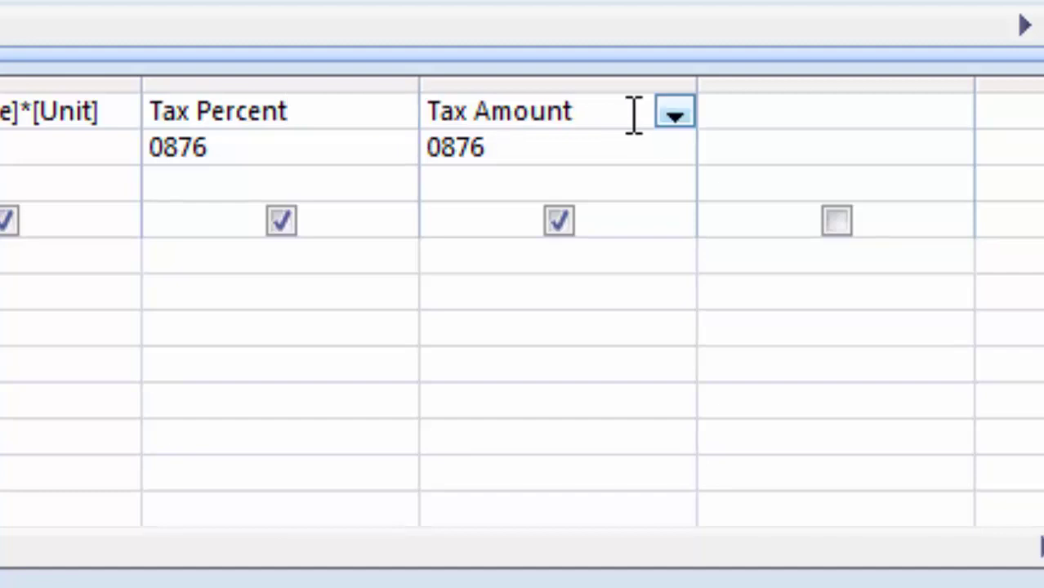
Define Tax Amount as [Total]*[Tax Percent]/100 and run the query, showing 480.
text(:)
text([)
text(Tot)
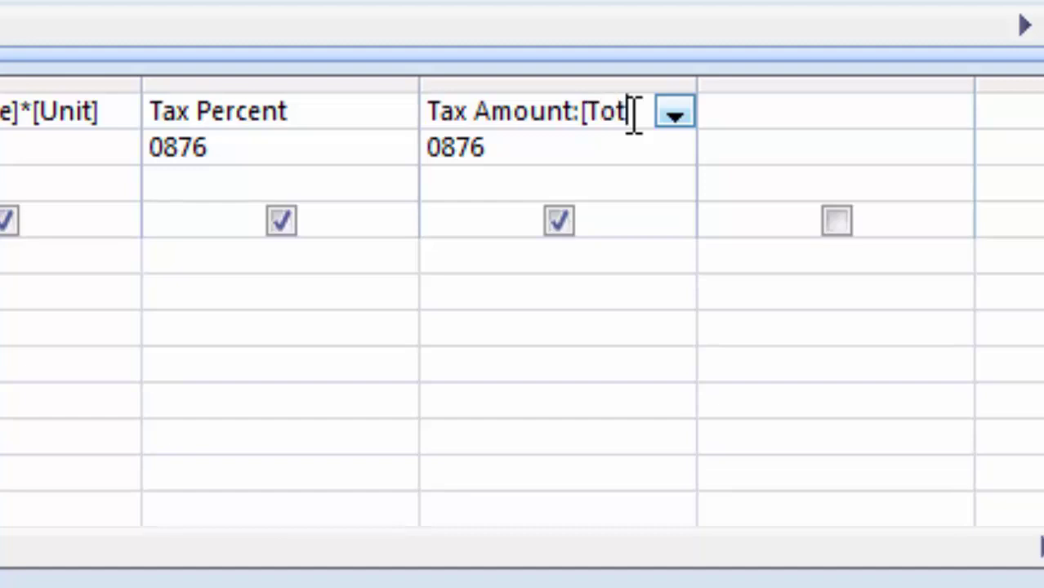
text(al)
text(])
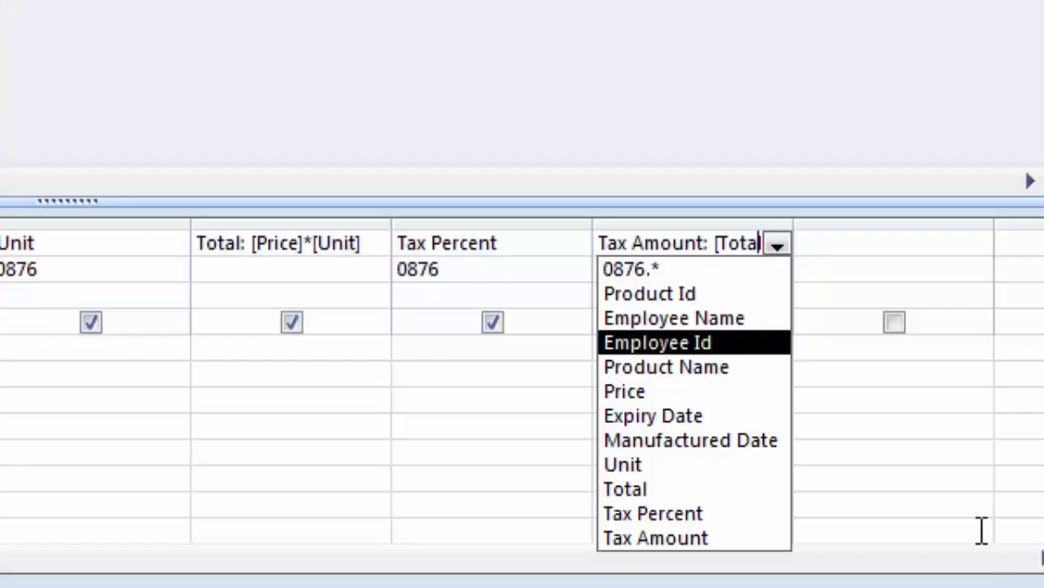
text(*100)
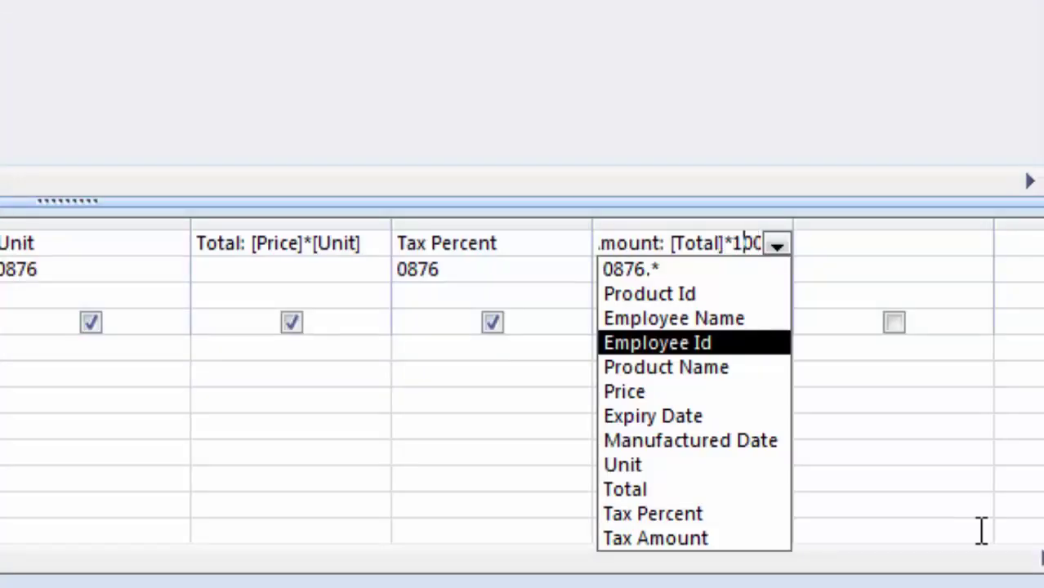
text(/[Tax)
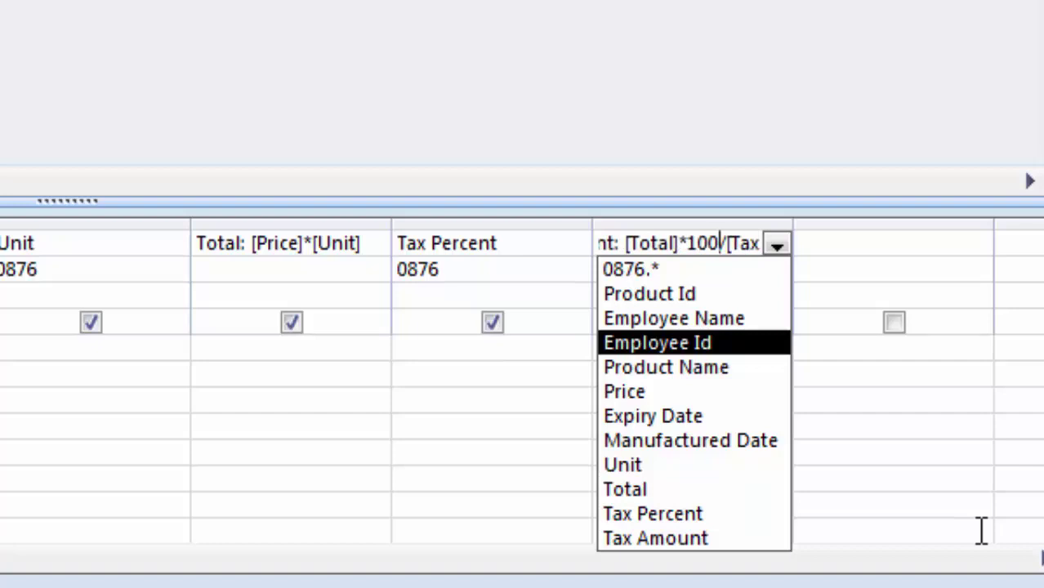
text( P)
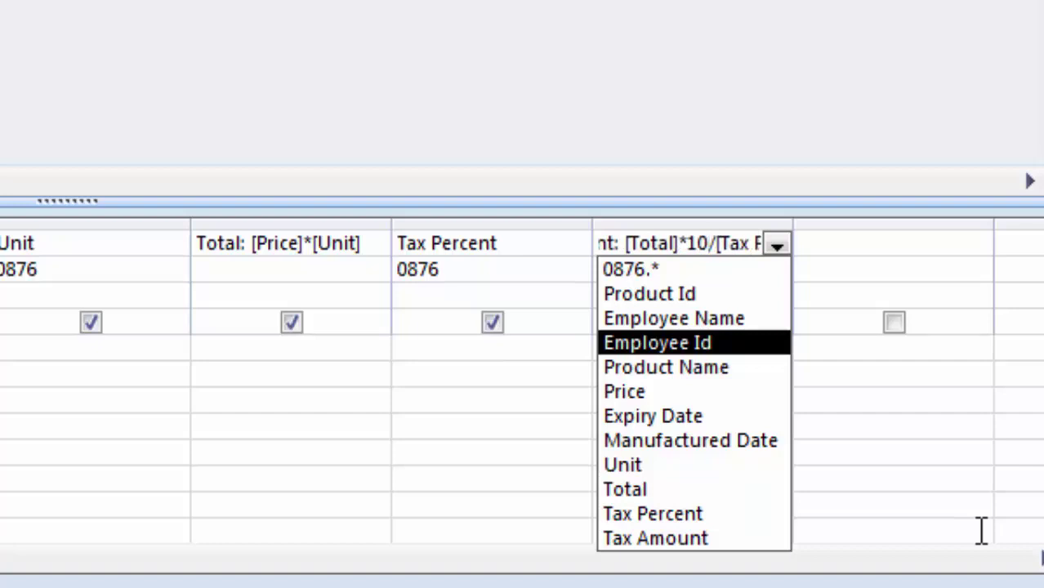
key(BackSpace)
key(BackSpace)
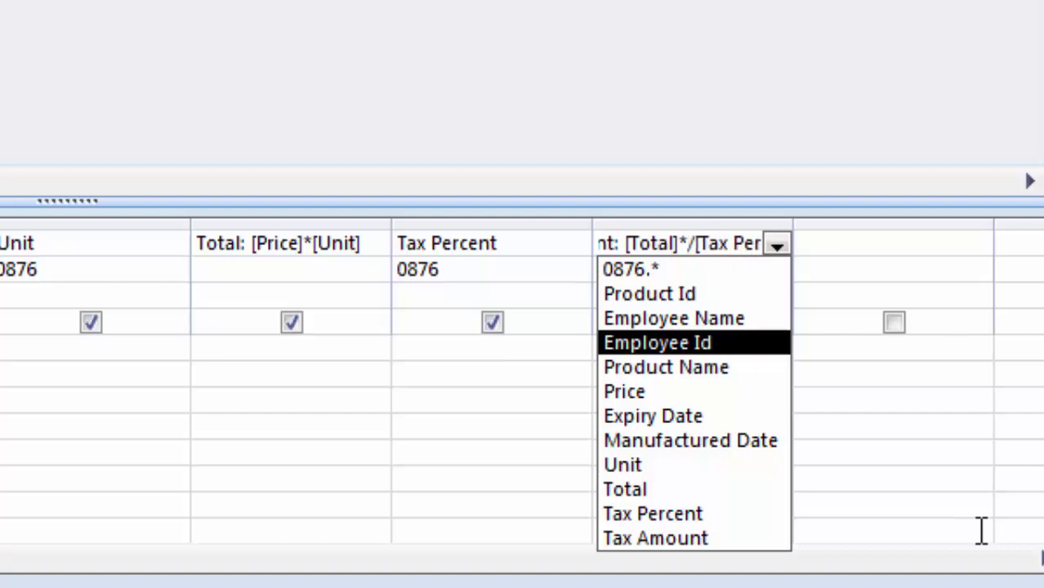
click(730, 243)
key(Right)
key(Right)
key(Right)
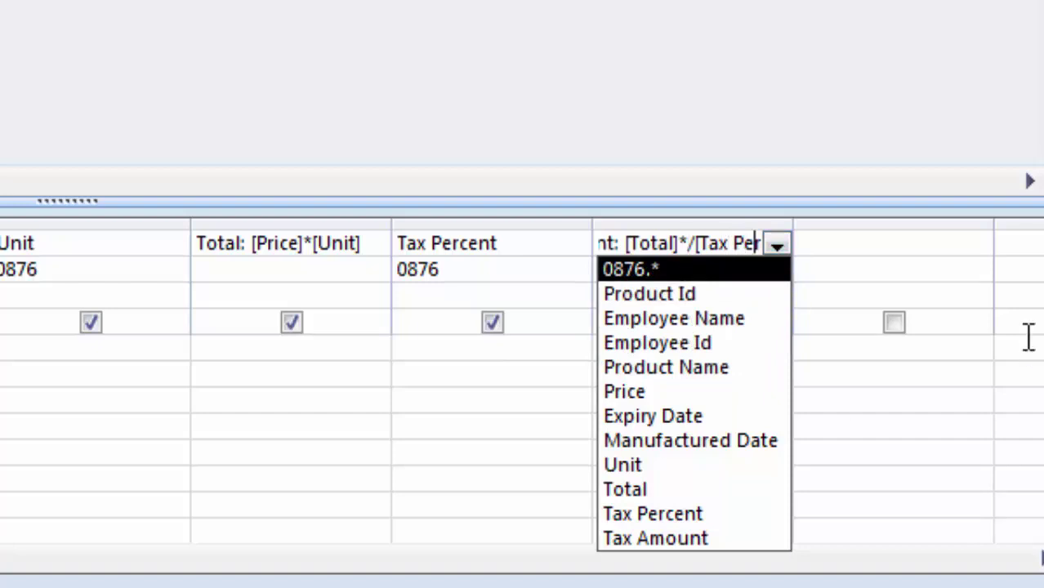
key(Right)
key(Right)
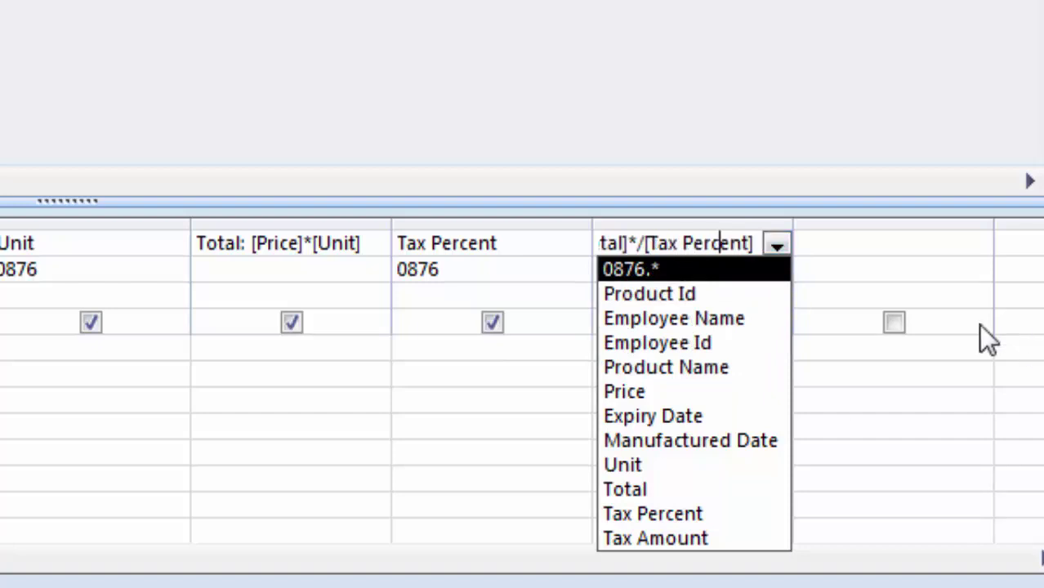
click(650, 243)
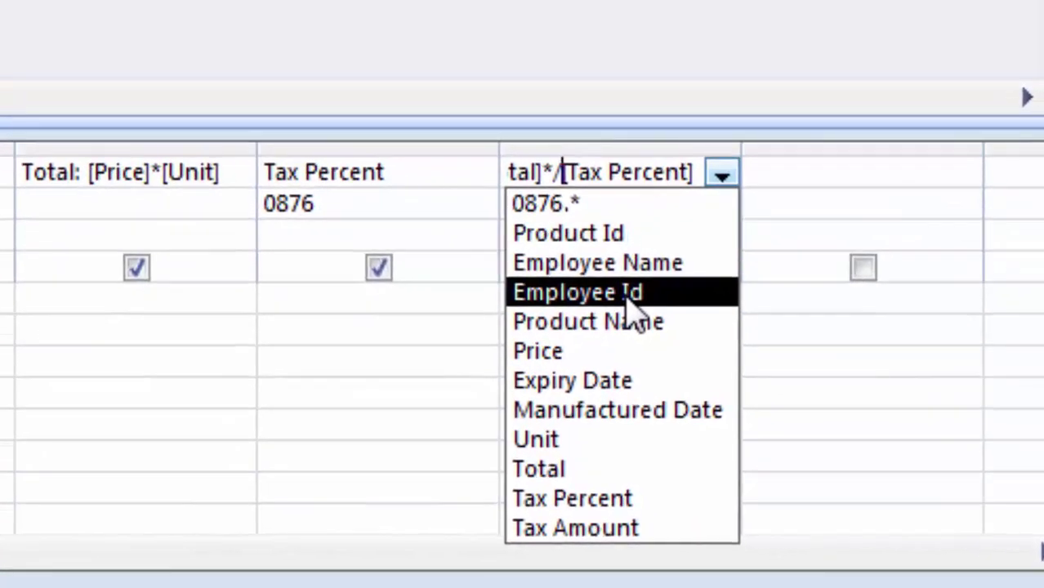
key(BackSpace)
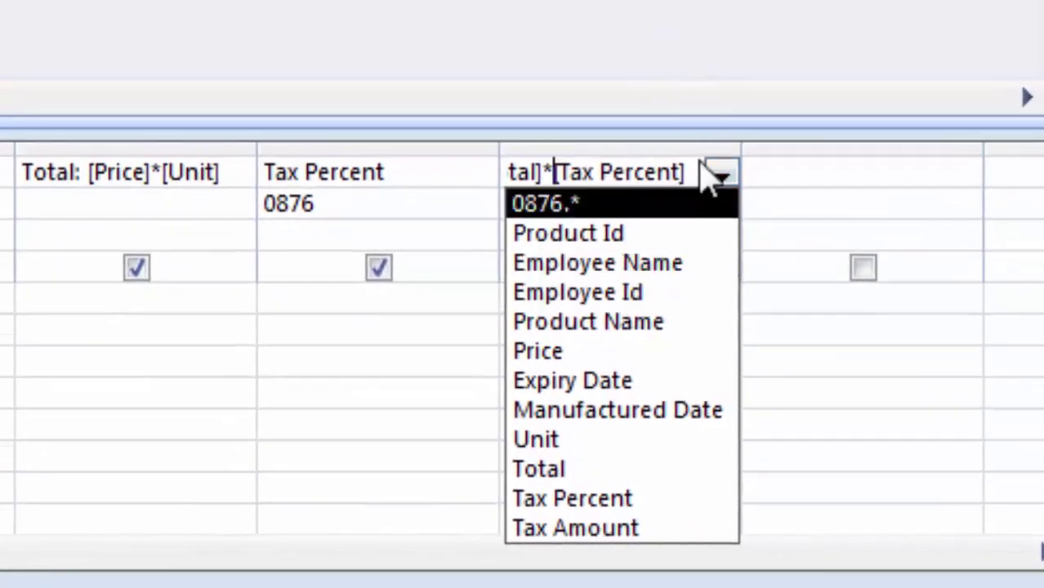
click(705, 169)
text(/)
text(100)
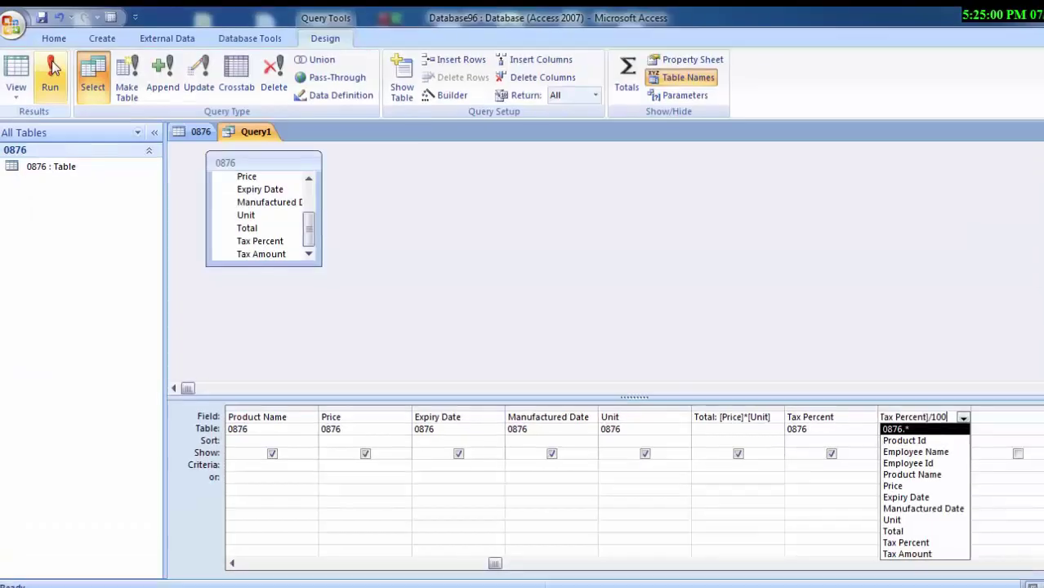
click(55, 56)
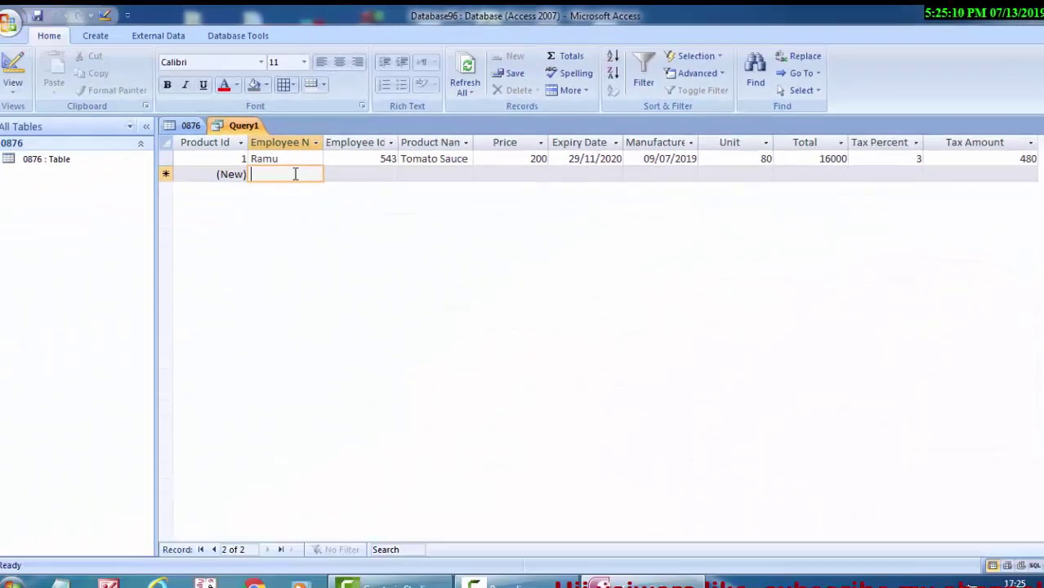
Enter the second record's employee name, autofit the Employee Name column, then Employee Id 66 and product Apple Juice.
text(Ab)
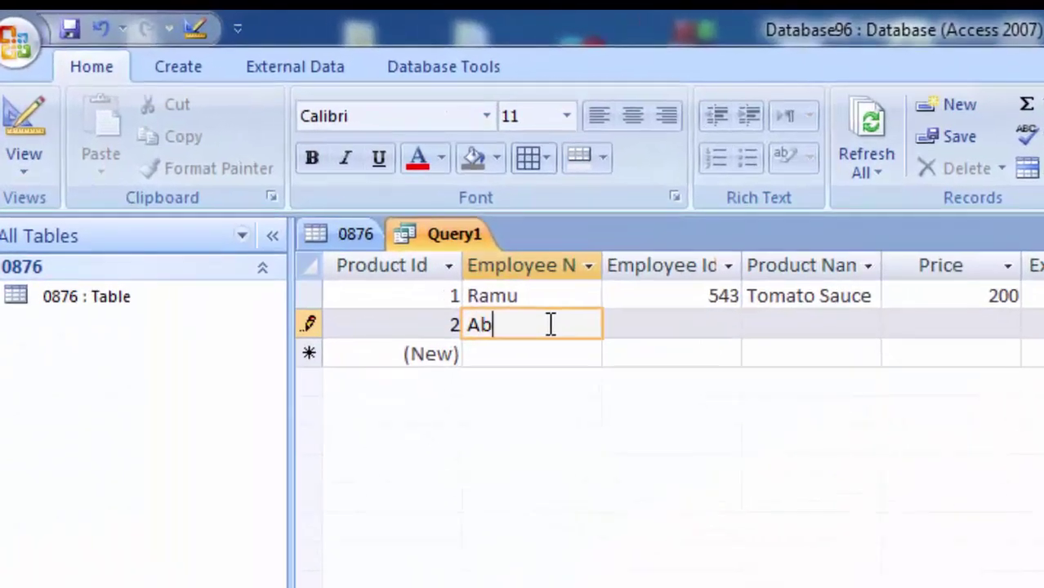
text(hishe)
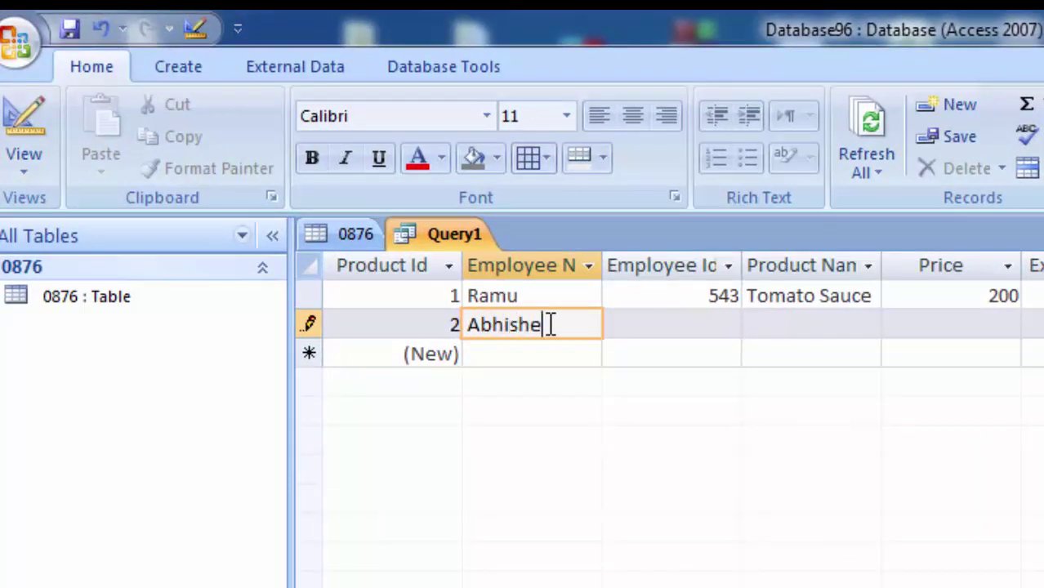
text(k Kum)
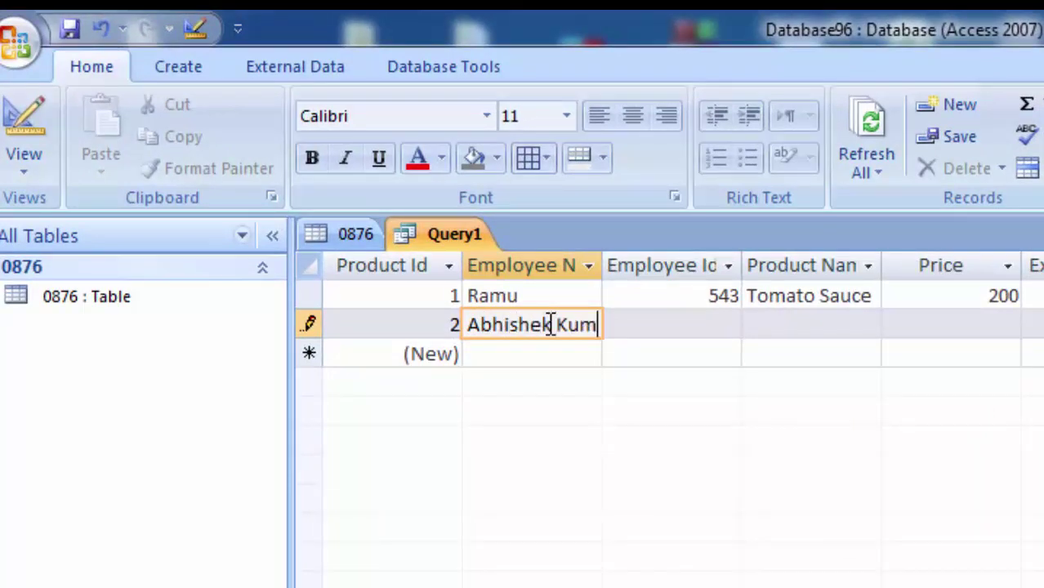
text(ar)
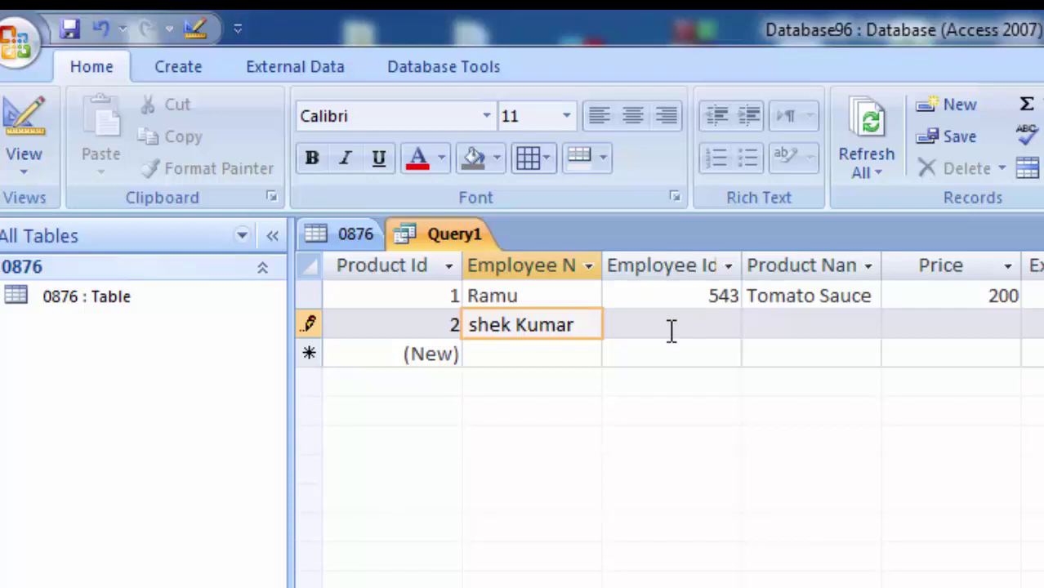
double_click(602, 265)
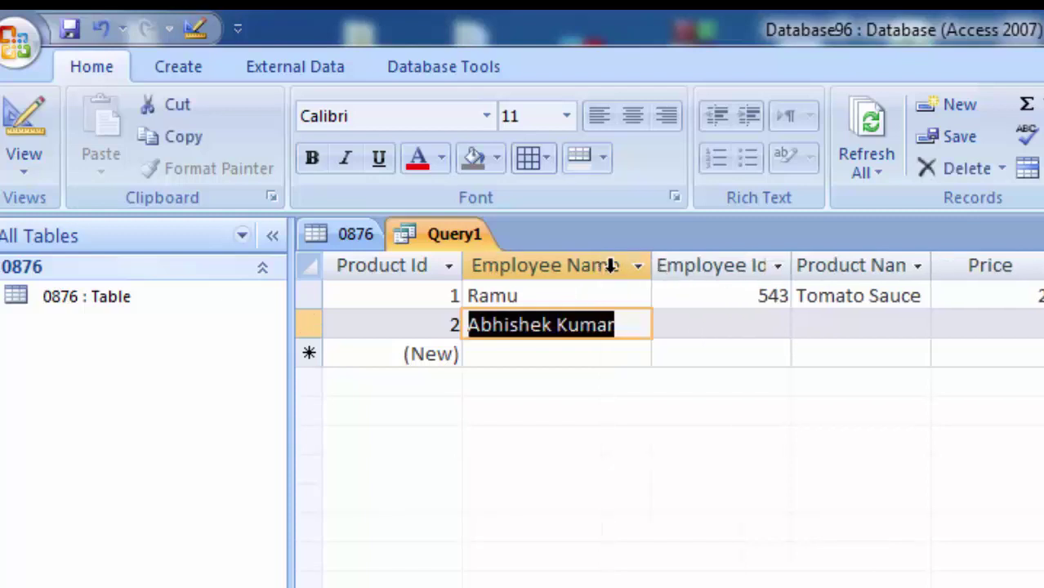
click(690, 323)
text(66)
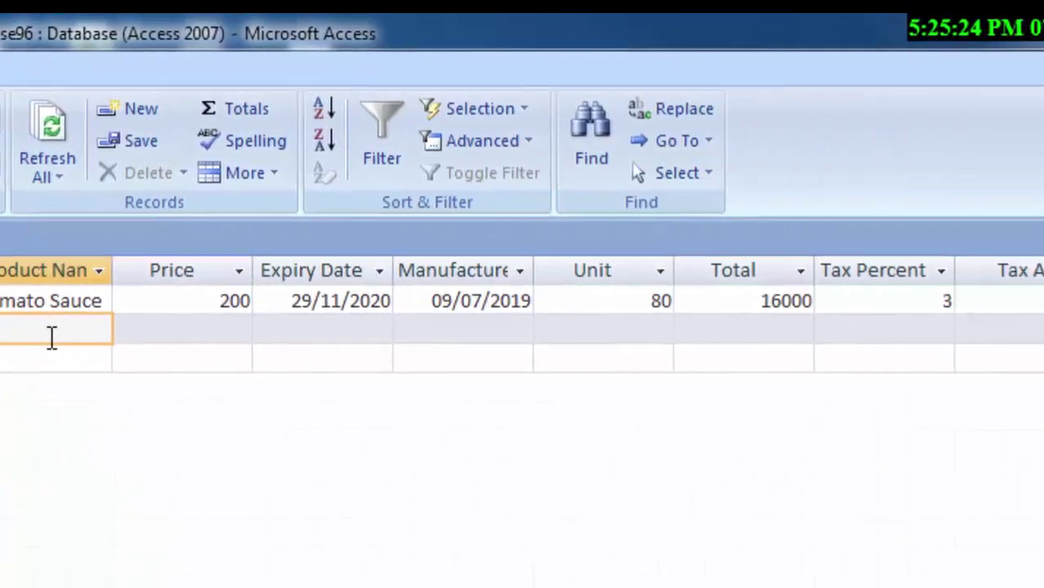
click(82, 331)
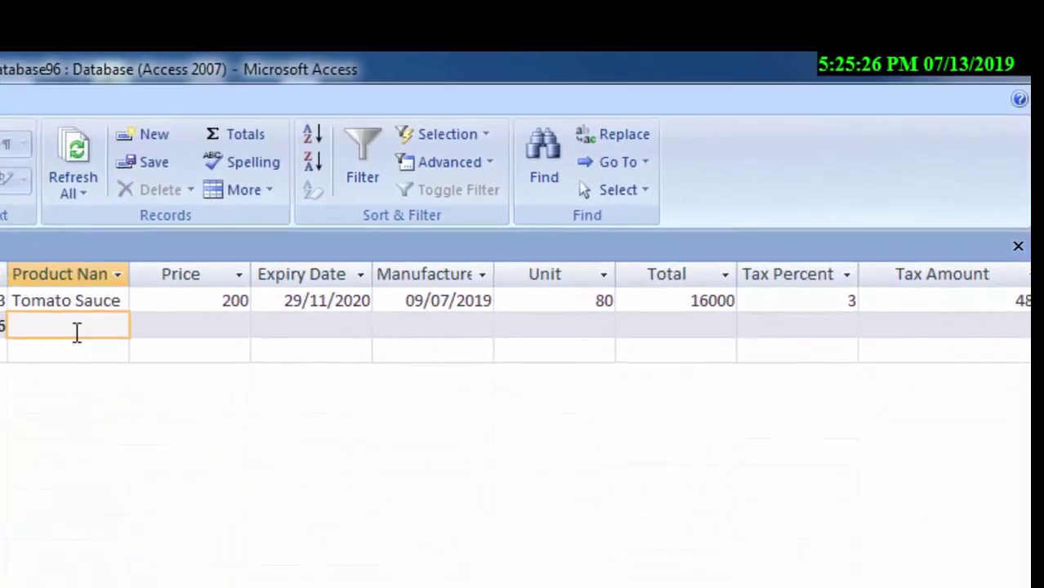
text(A)
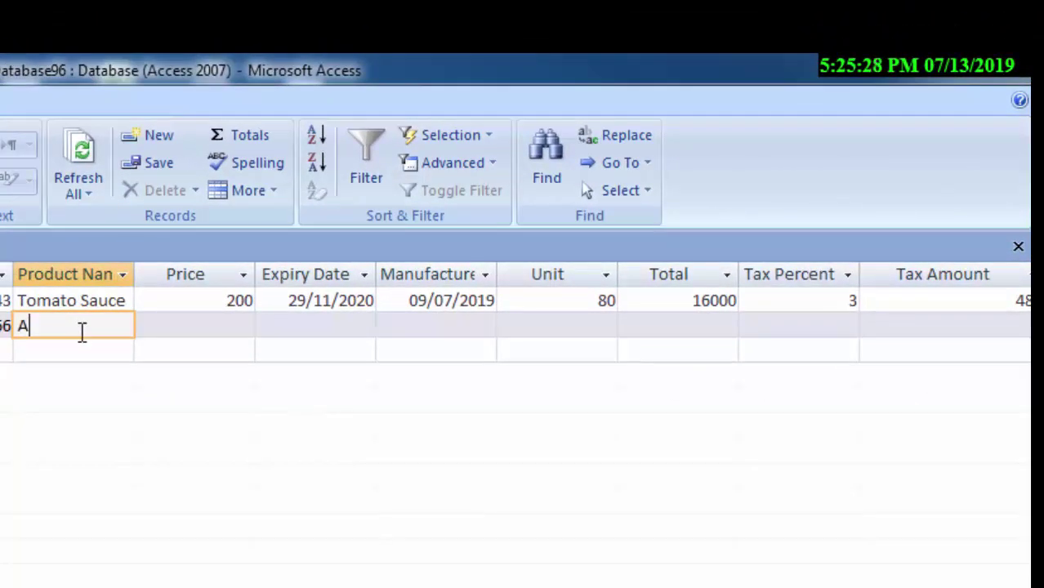
text(pple)
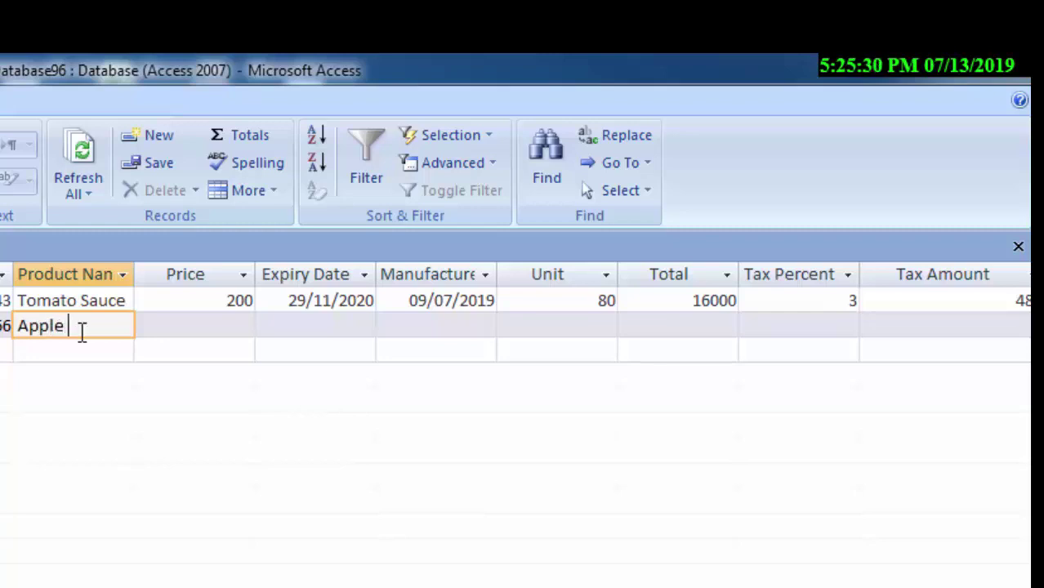
text( Juice)
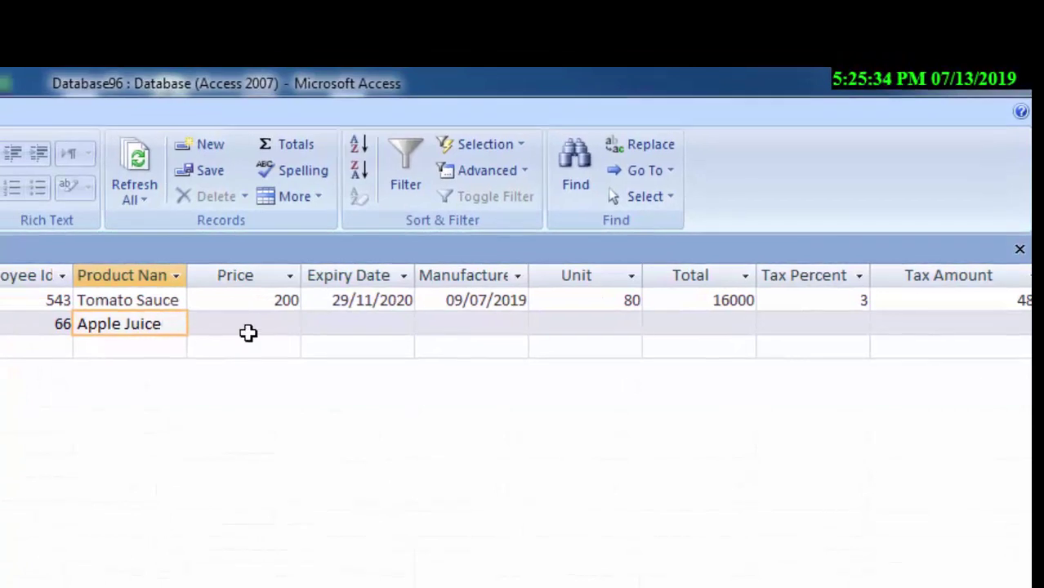
click(203, 330)
Give the Apple Juice record price 23 and pick expiry date 04/03/2021 from the calendar.
text(2)
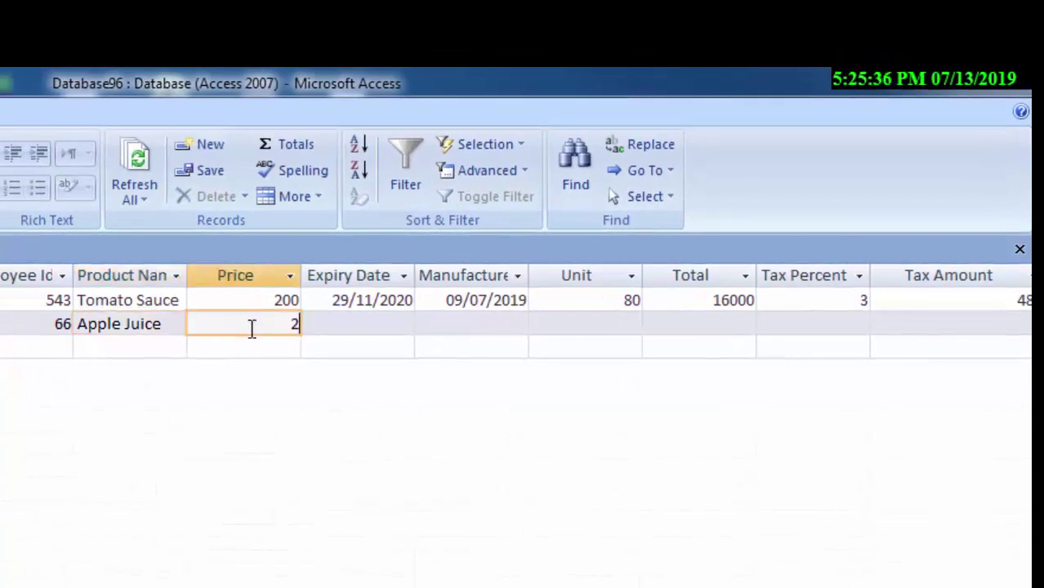
text(3)
click(333, 322)
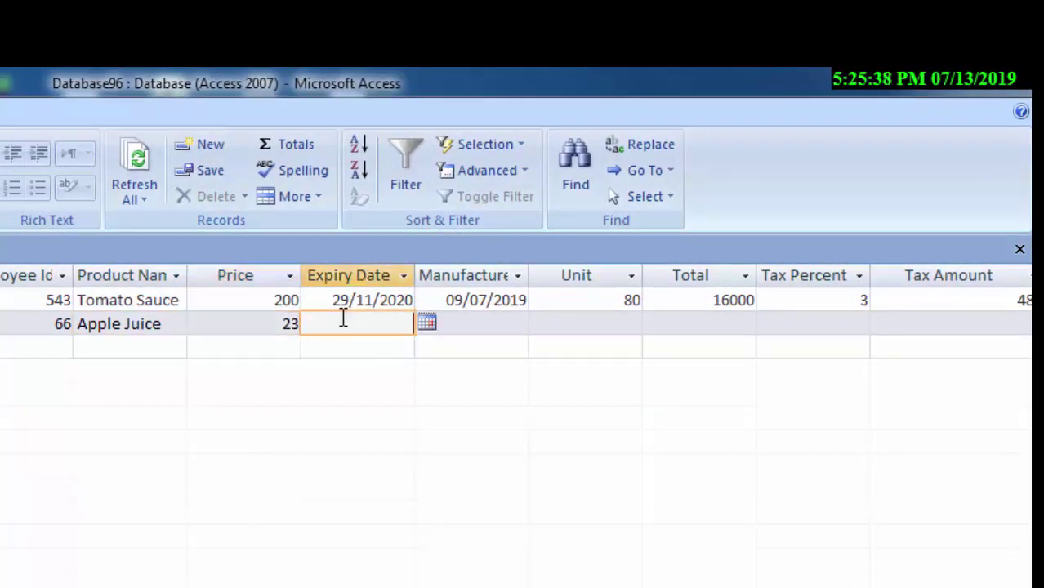
click(426, 323)
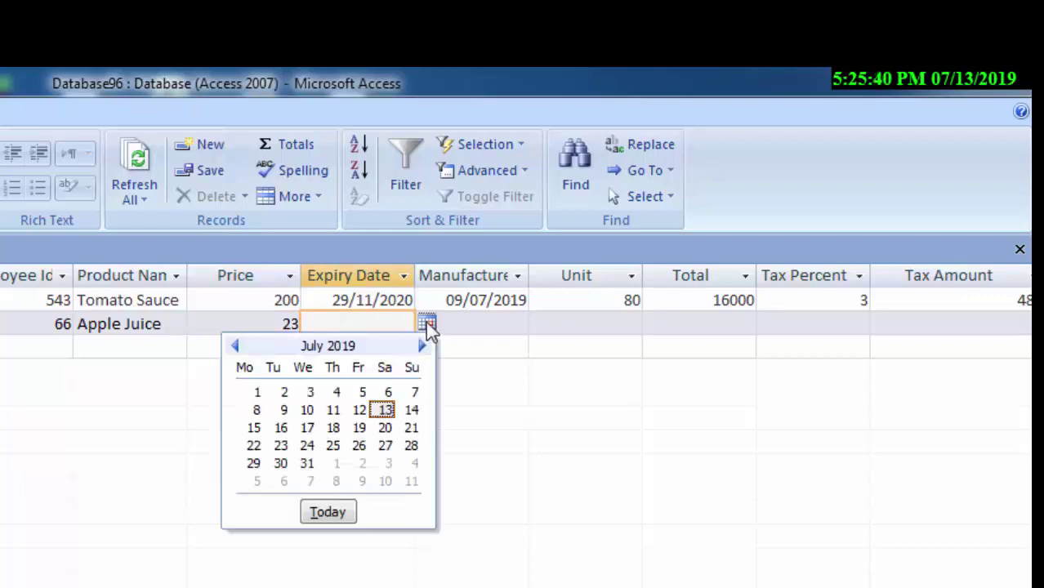
click(422, 346)
click(423, 346)
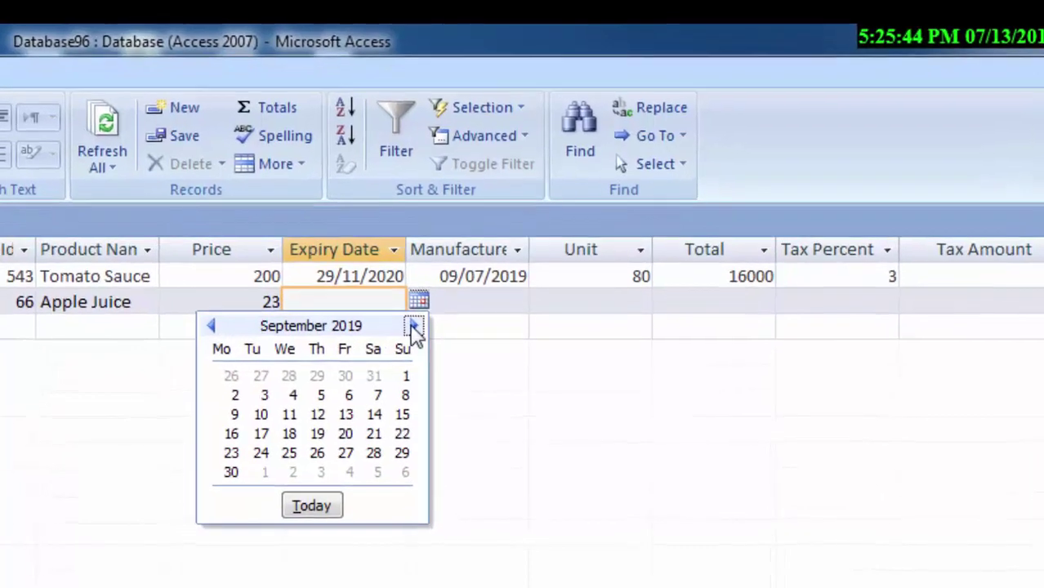
double_click(423, 347)
double_click(423, 347)
triple_click(422, 347)
triple_click(402, 297)
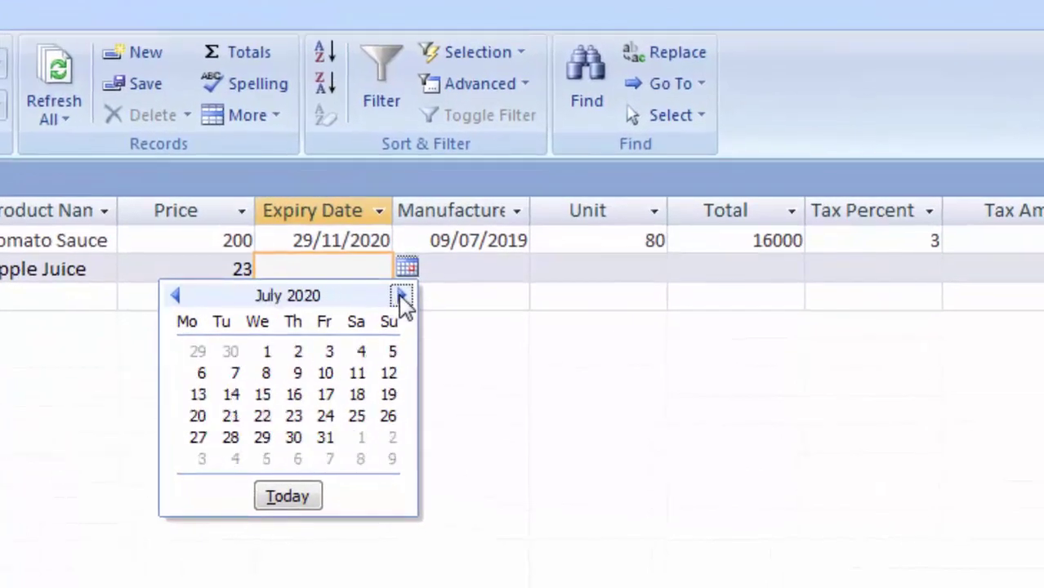
triple_click(402, 296)
double_click(402, 296)
triple_click(402, 297)
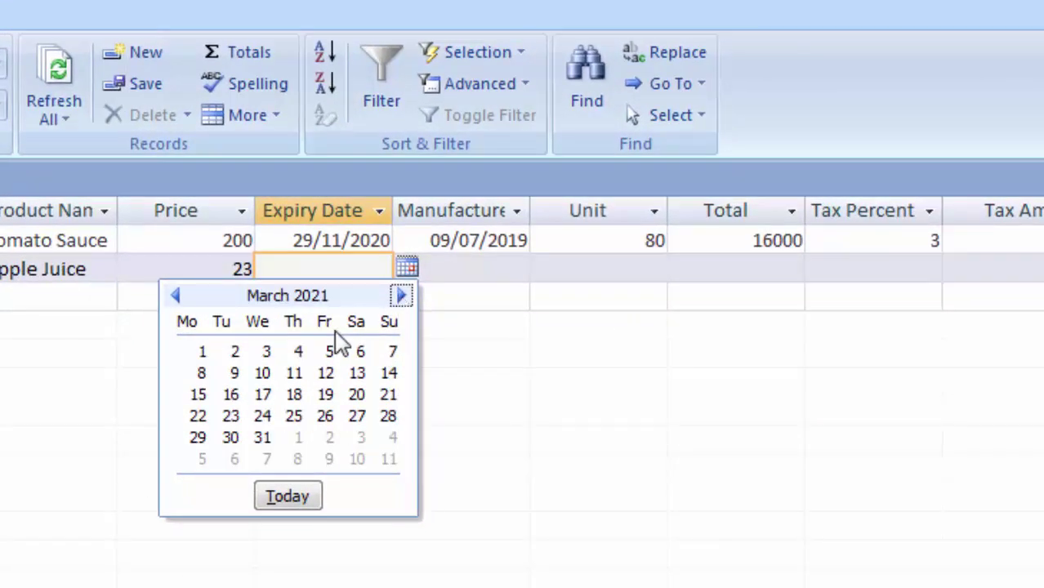
click(298, 353)
Set the manufacture date to 02/07/2019 and Unit to 80 so the Total becomes 1840.
click(466, 276)
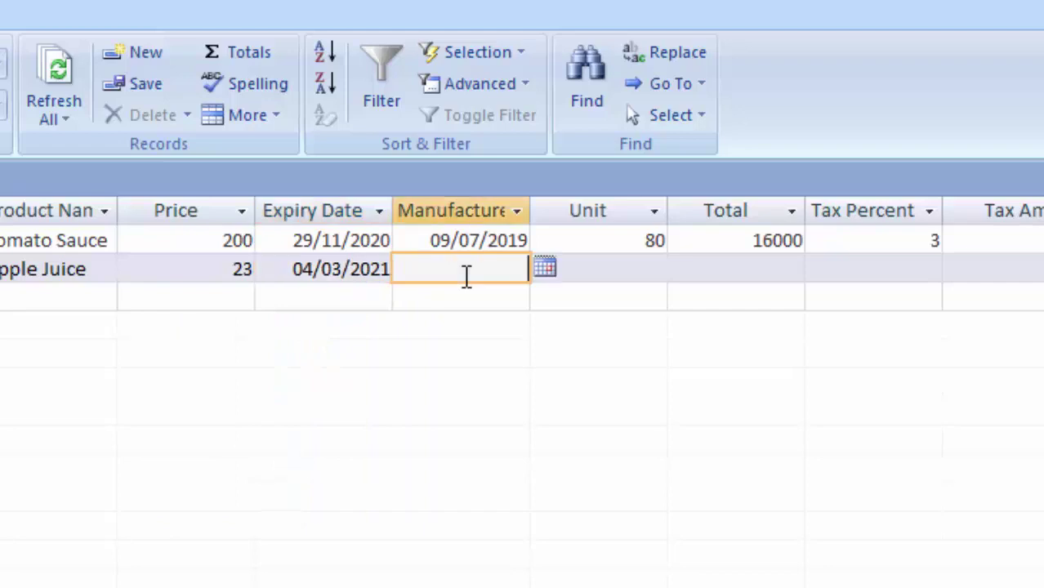
click(545, 270)
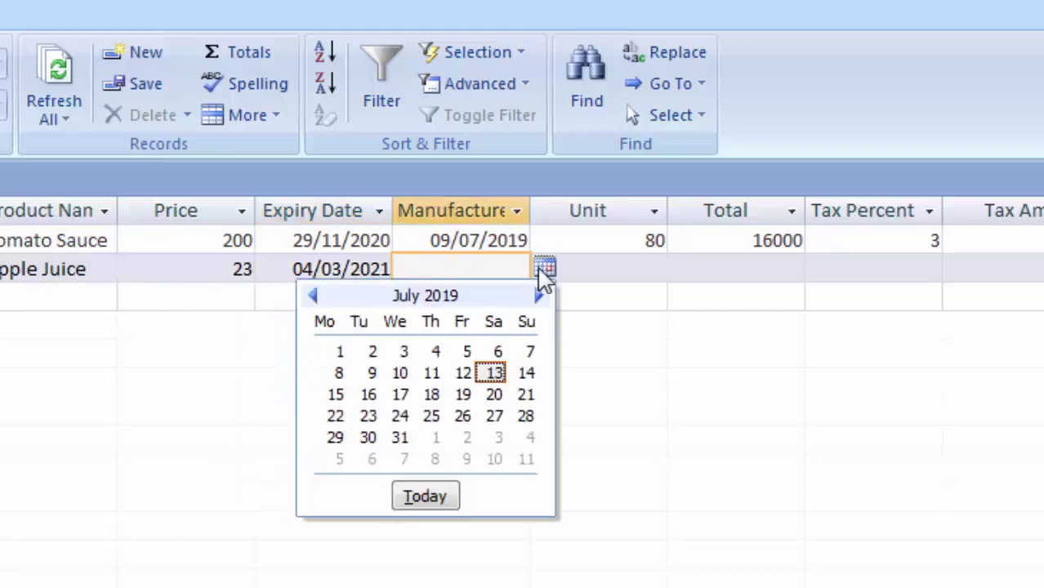
click(369, 353)
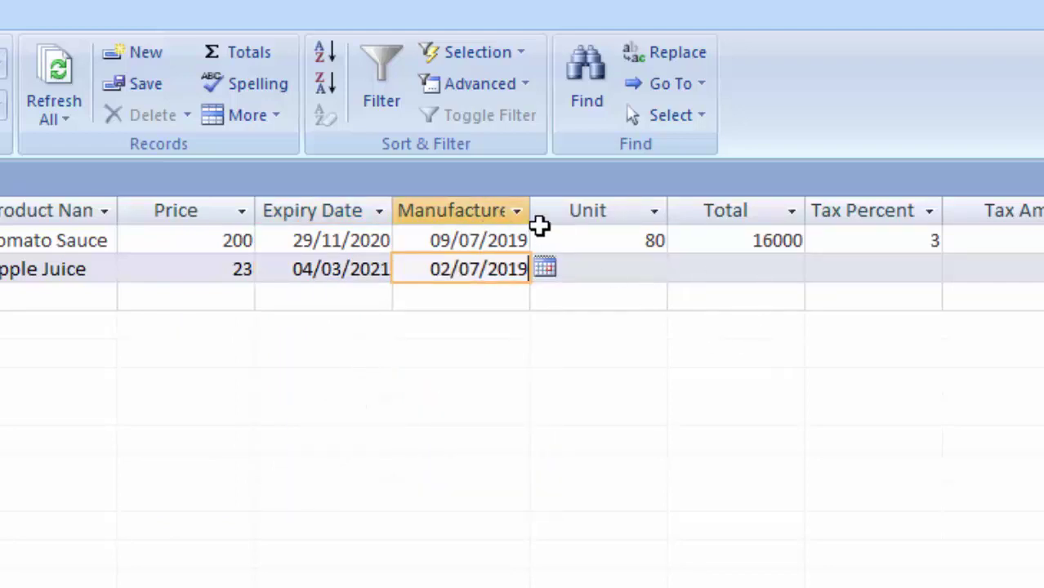
click(625, 272)
text(8)
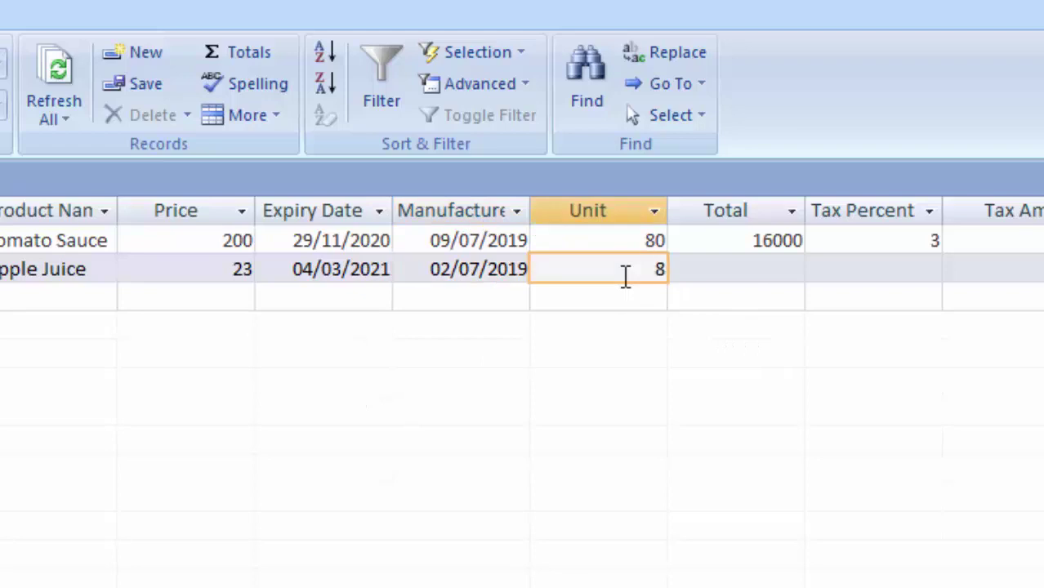
text(0)
click(772, 273)
Go to the Apple Juice record's Tax Percent field.
click(882, 267)
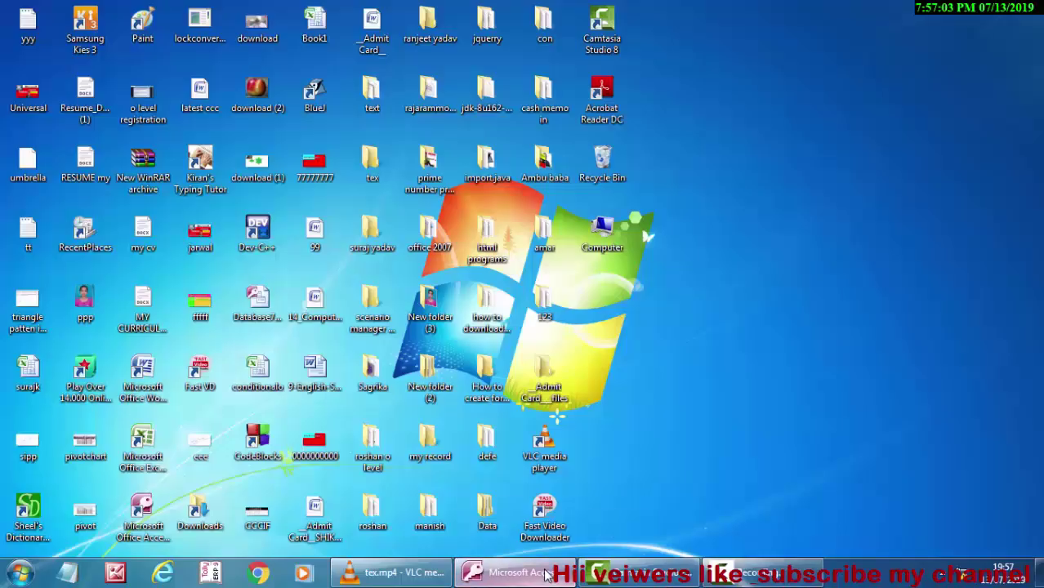